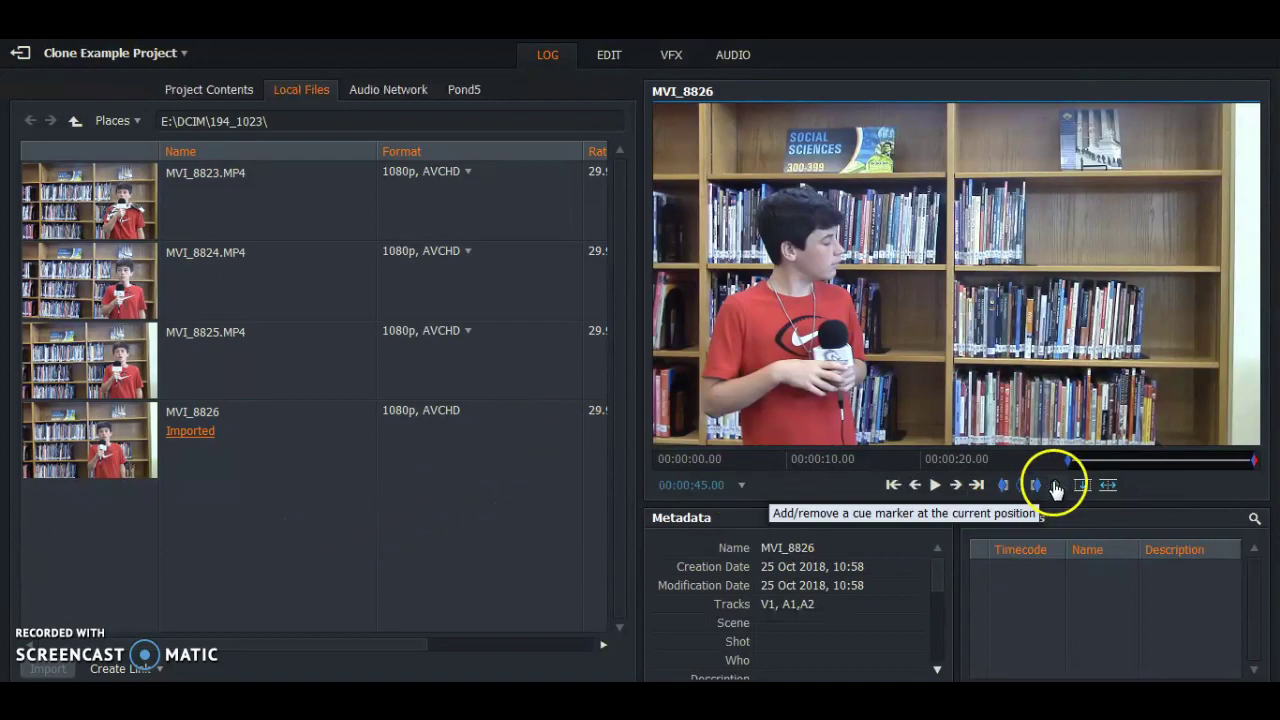
# Open the imported clip MVI_8826 from the project contents in the source viewer of the Edit workspace.
pyautogui.click(608, 56)
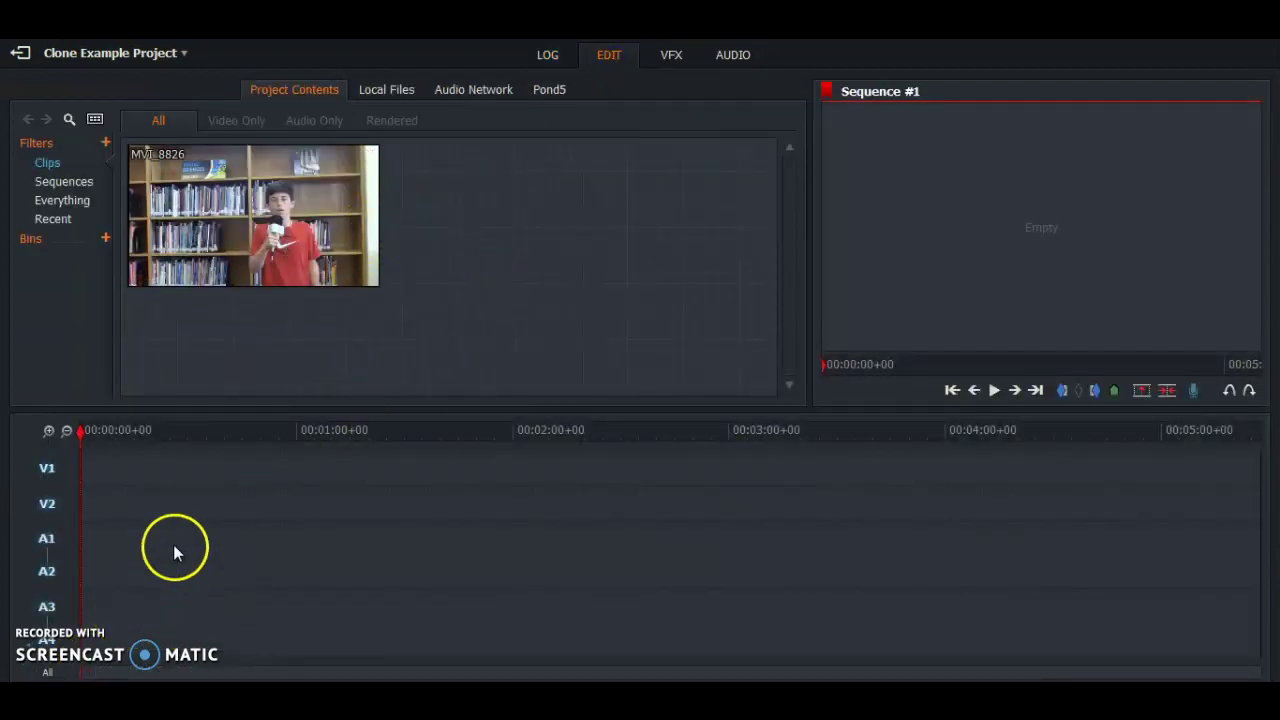
pyautogui.moveTo(194, 188)
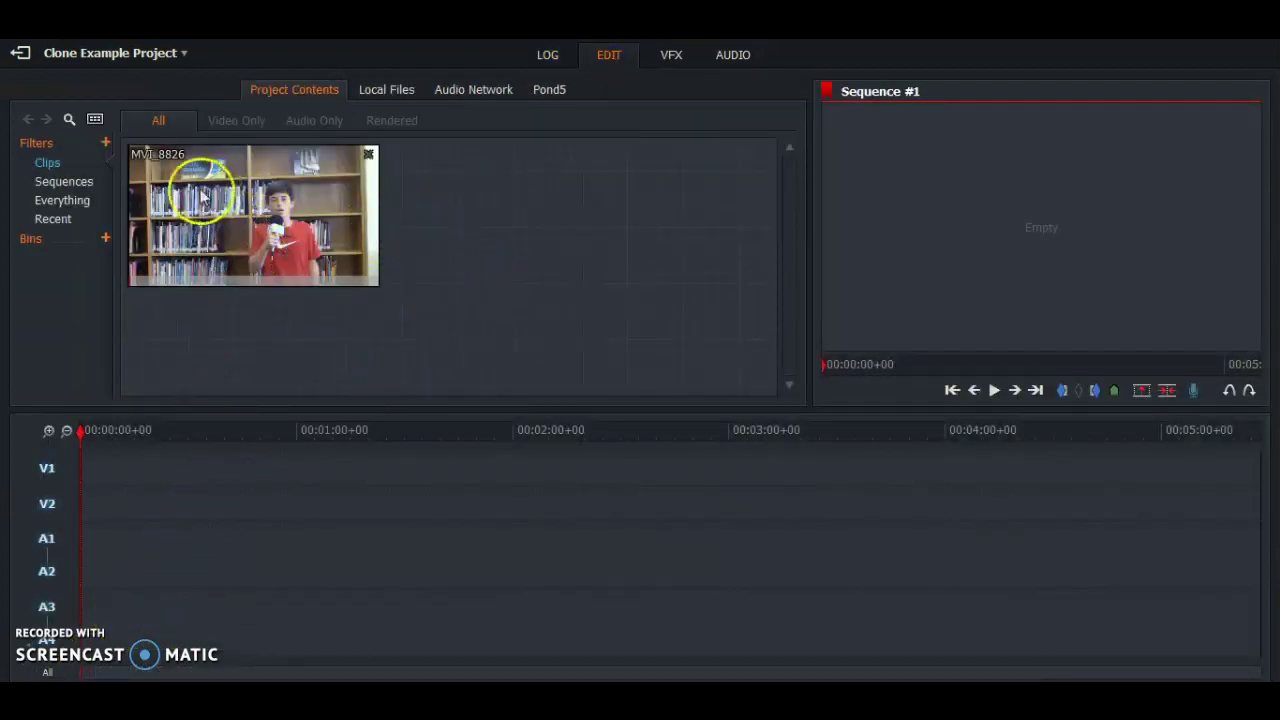
pyautogui.click(265, 236)
pyautogui.click(265, 234)
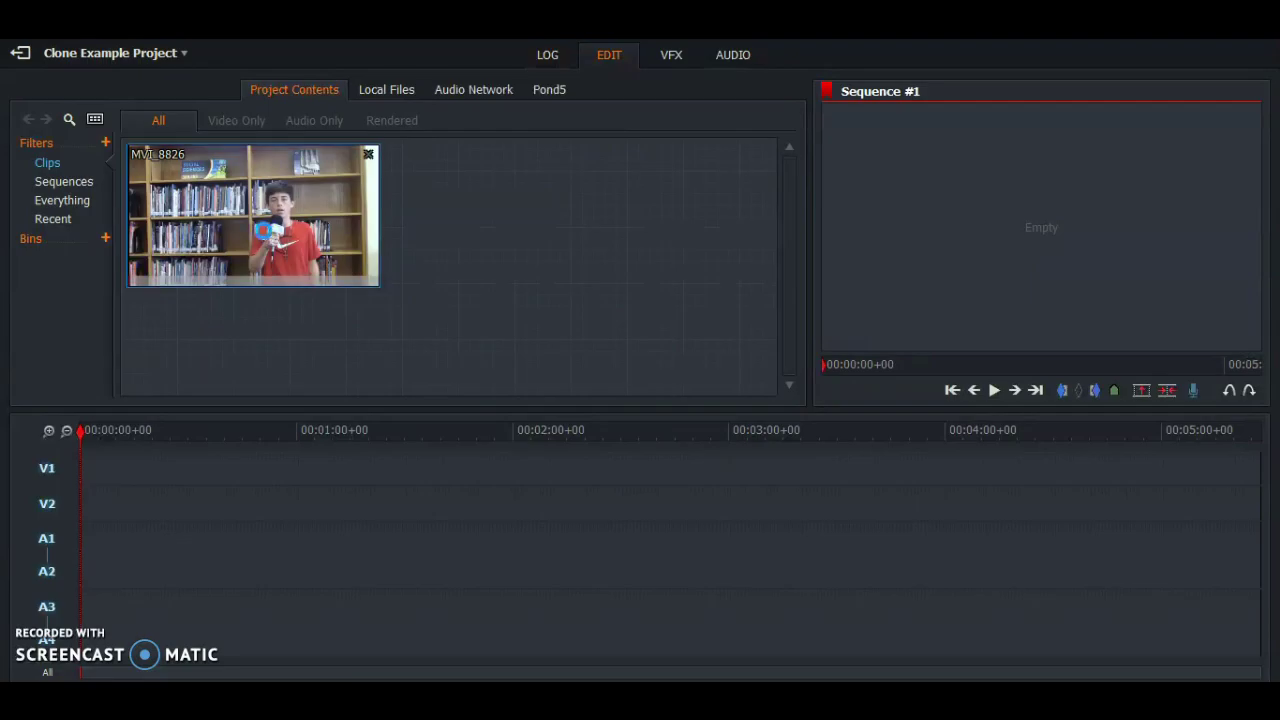
pyautogui.doubleClick(265, 234)
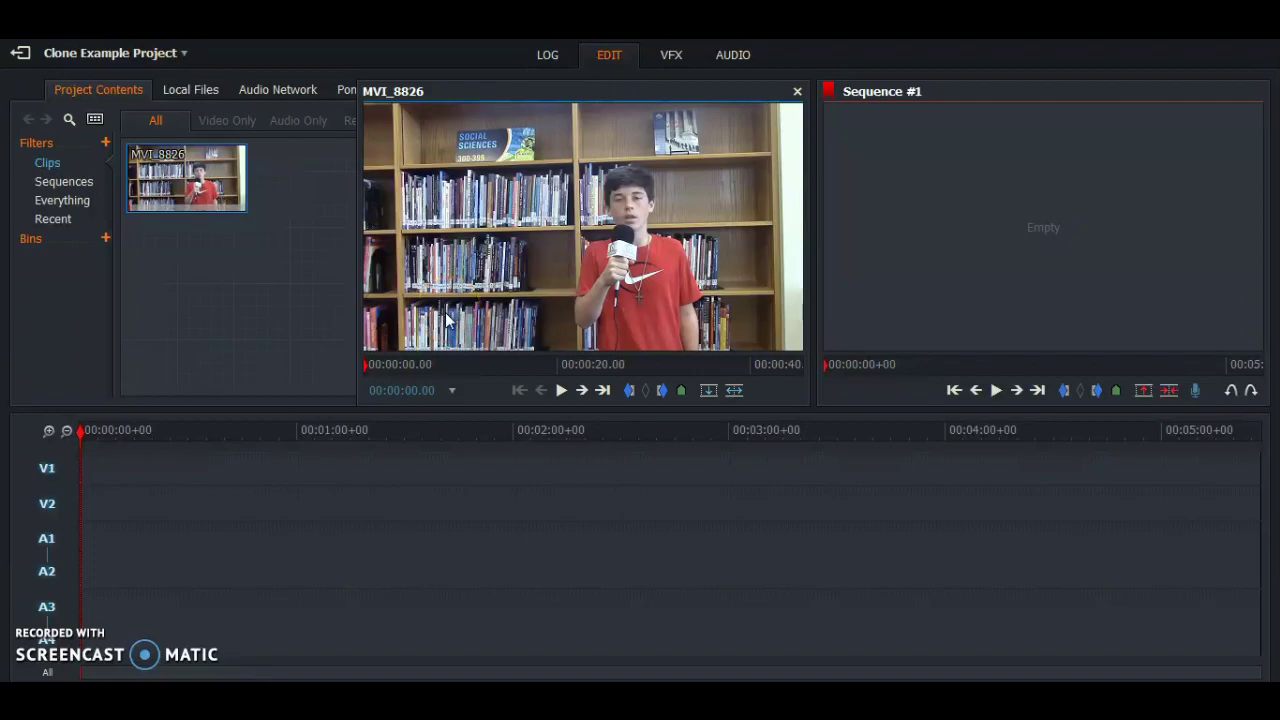
pyautogui.moveTo(448, 318)
pyautogui.mouseDown()
pyautogui.moveTo(629, 283)
pyautogui.moveTo(551, 313)
pyautogui.moveTo(517, 305)
pyautogui.mouseUp()
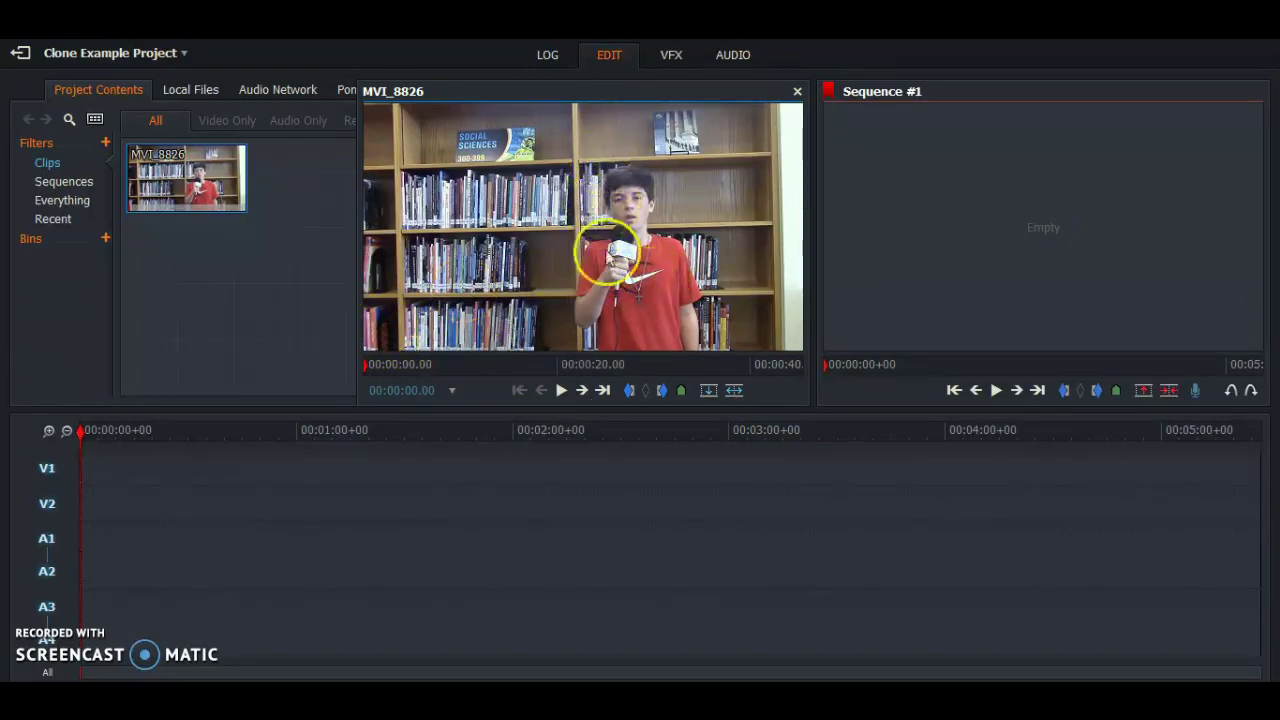
# Mark the section of MVI_8826 from the clip's start to 00:00:13.28.
pyautogui.click(632, 395)
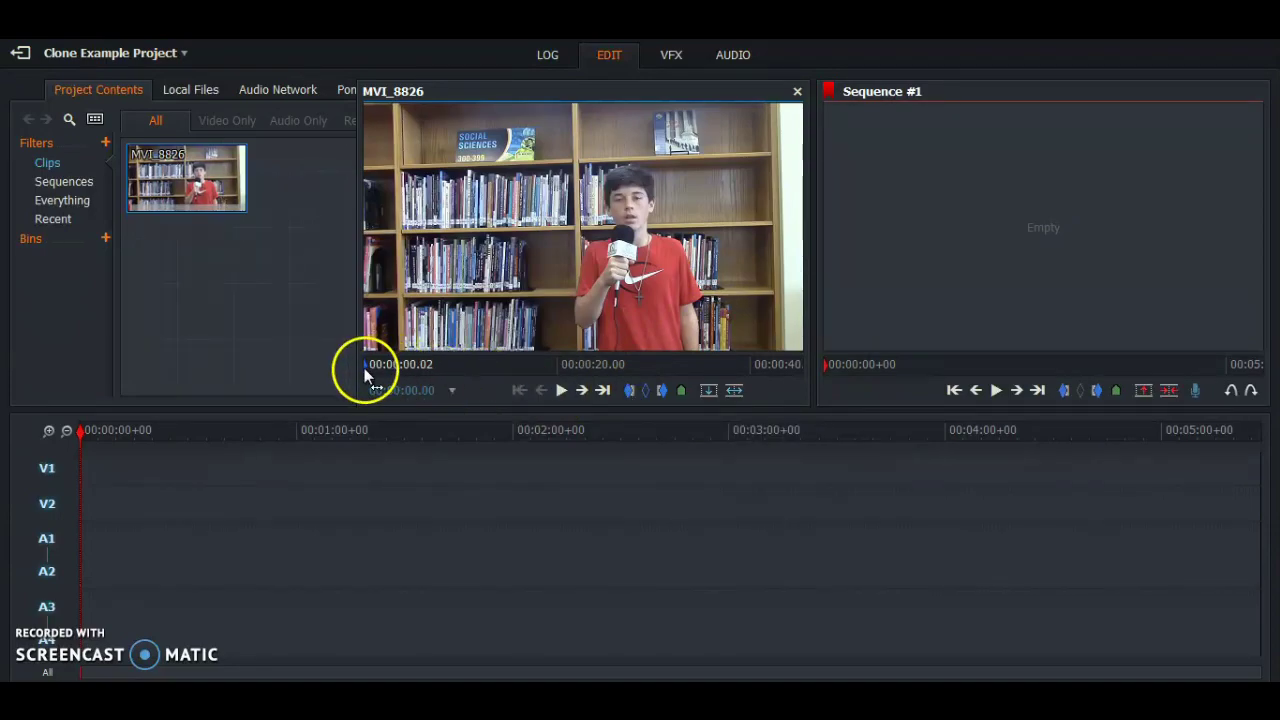
pyautogui.moveTo(366, 371); pyautogui.dragTo(368, 373)
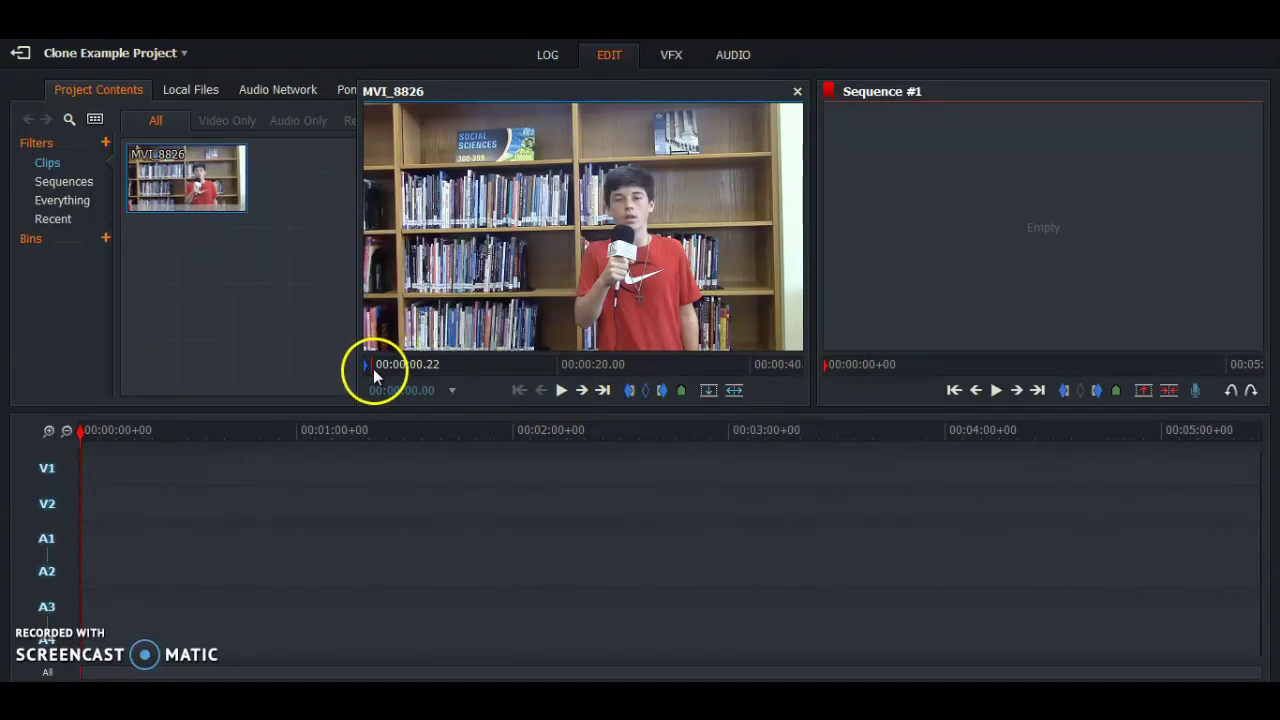
pyautogui.moveTo(367, 364); pyautogui.dragTo(517, 369)
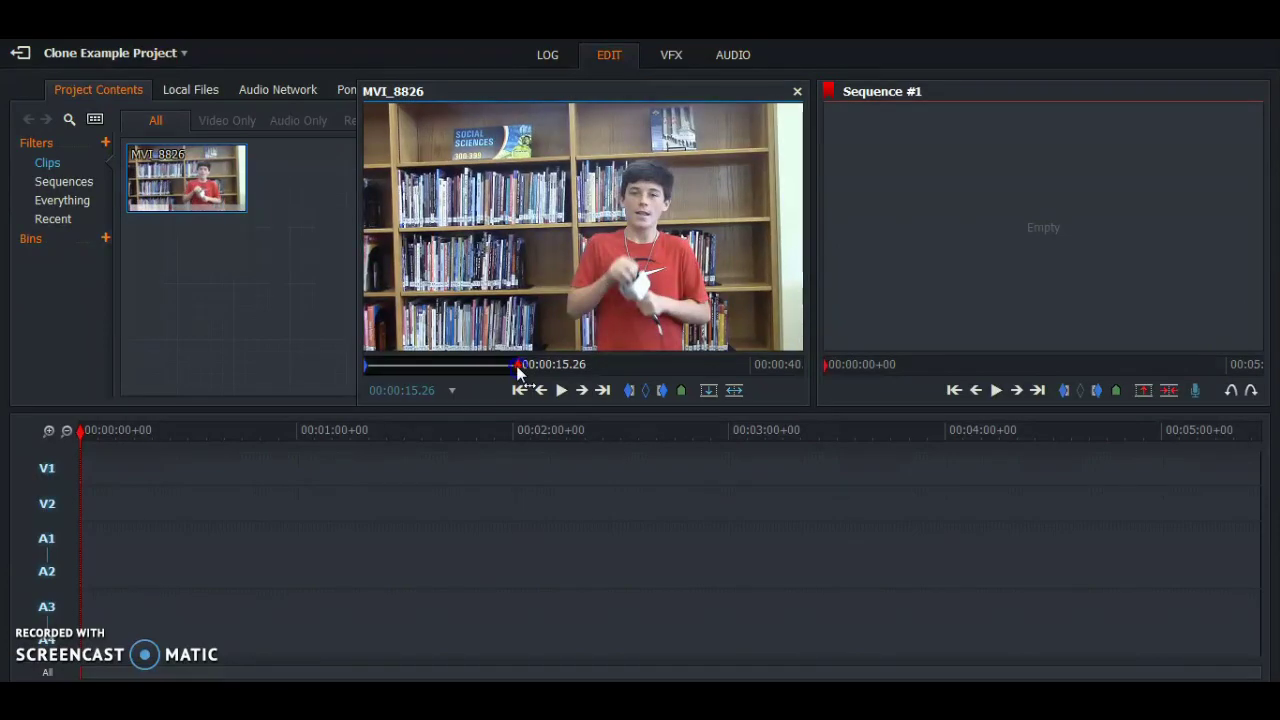
pyautogui.moveTo(516, 365); pyautogui.dragTo(502, 368)
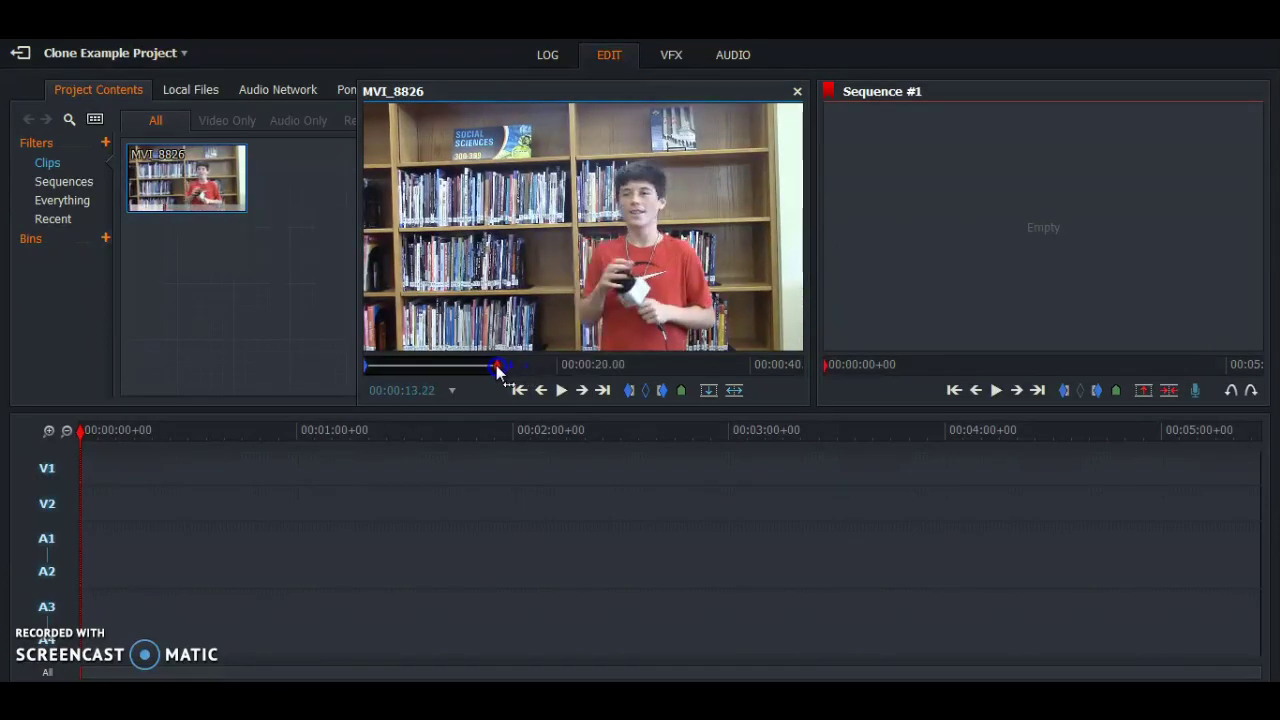
pyautogui.moveTo(500, 368); pyautogui.dragTo(500, 367)
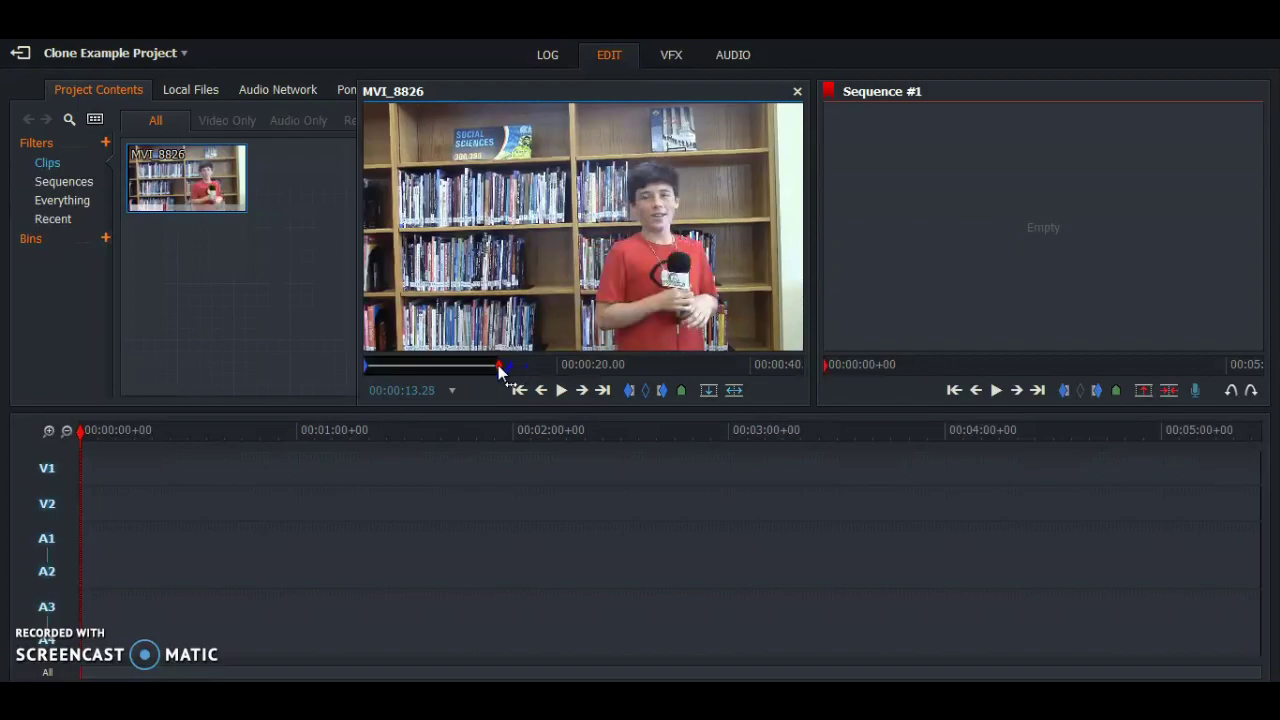
pyautogui.click(628, 391)
pyautogui.click(661, 394)
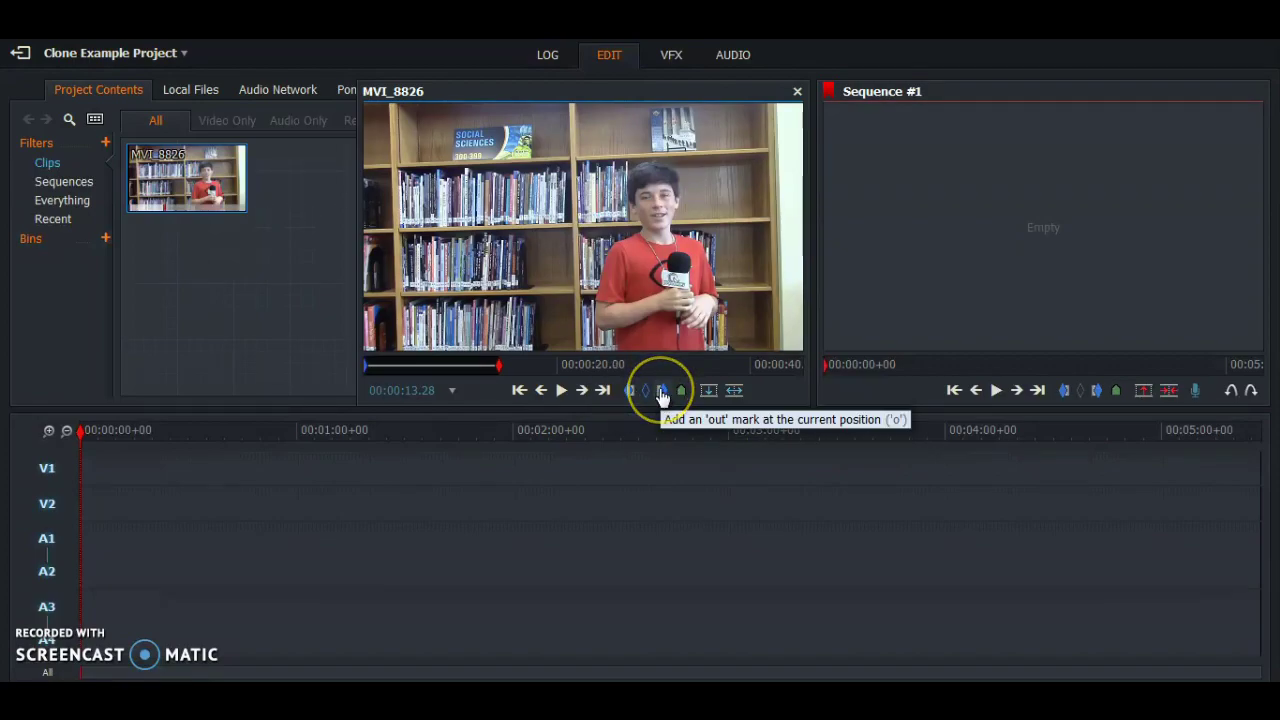
# Insert the marked section of MVI_8826 at the beginning of the empty Sequence #1.
pyautogui.click(560, 392)
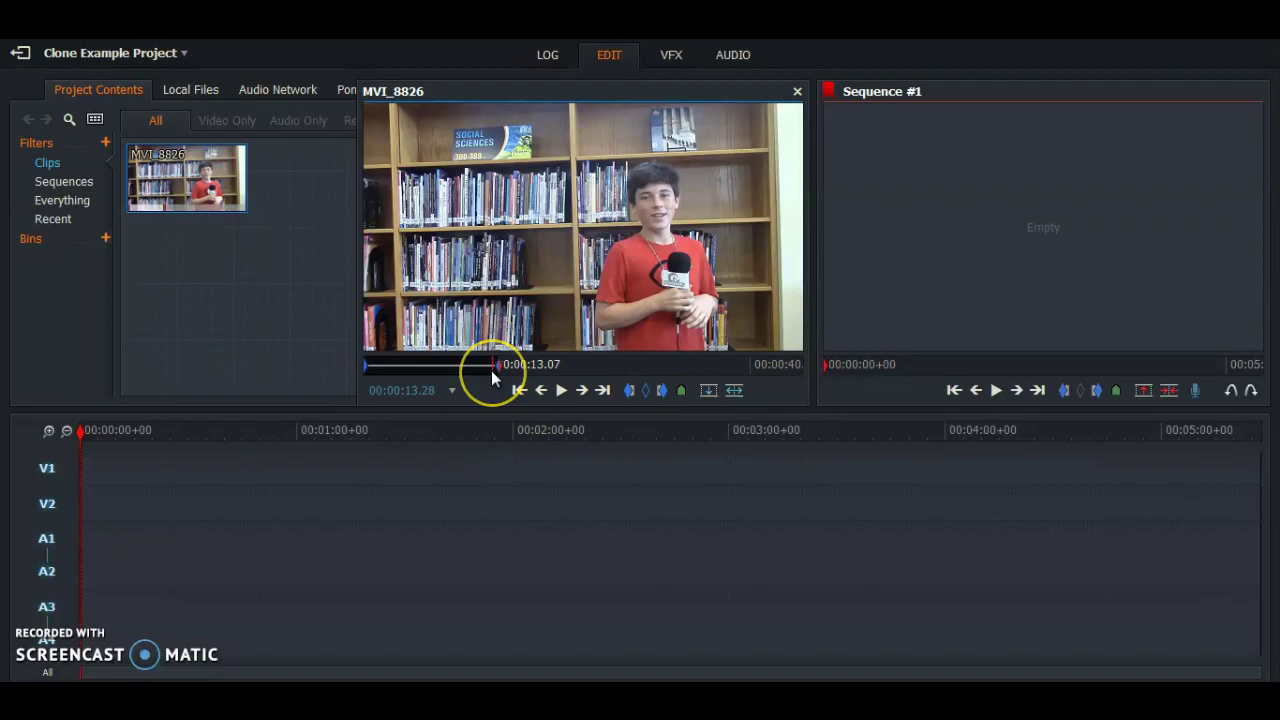
pyautogui.click(709, 391)
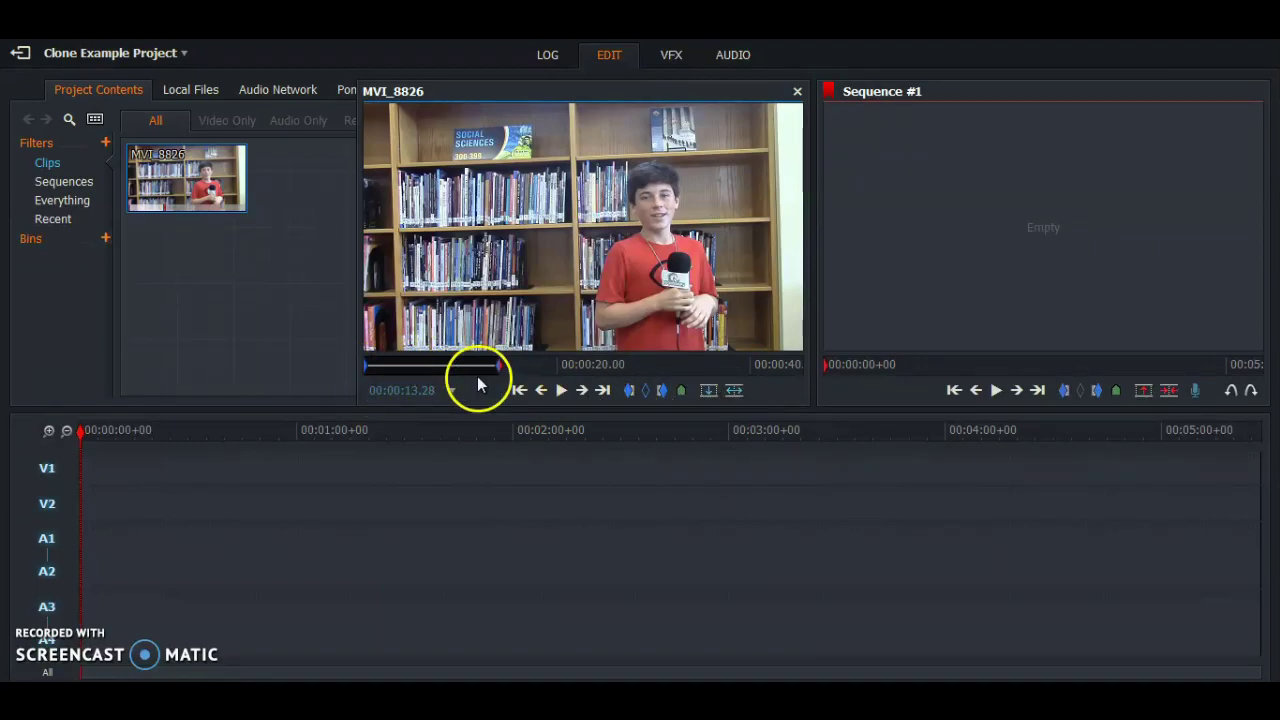
pyautogui.click(739, 394)
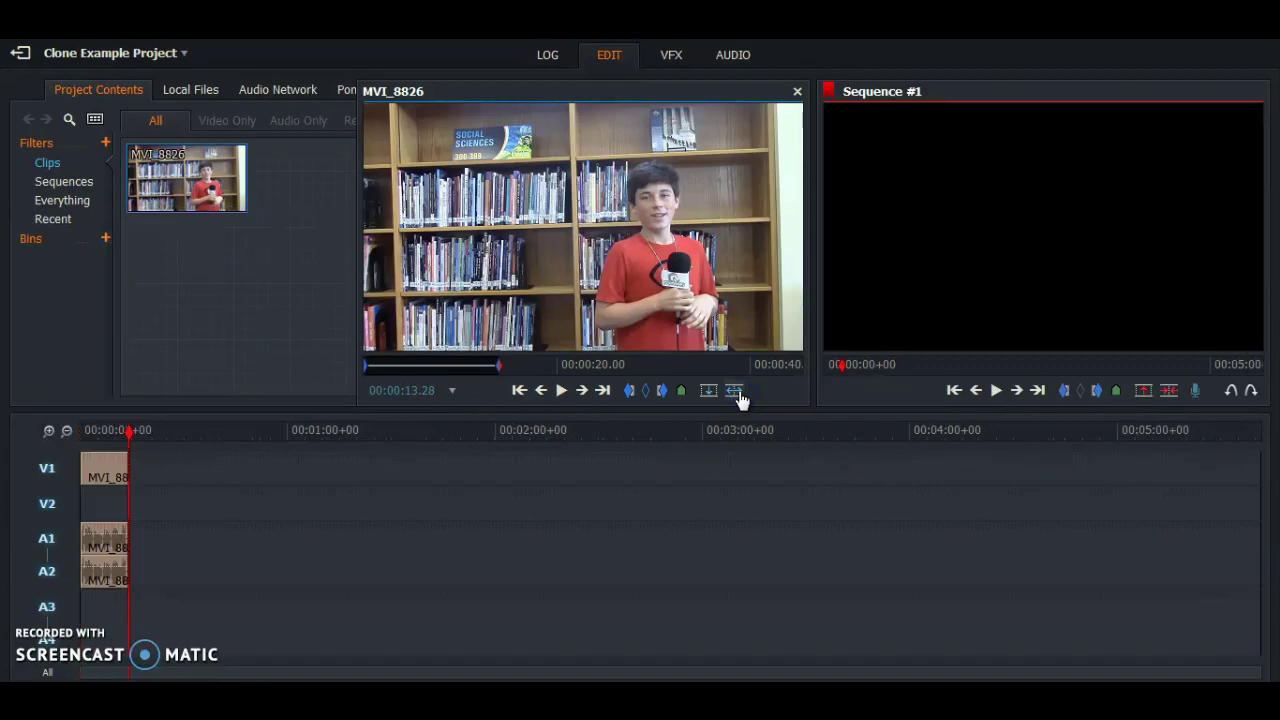
# Move the sequence playhead back near the start of the inserted clip, to about 00:00:02+11.
pyautogui.click(72, 491)
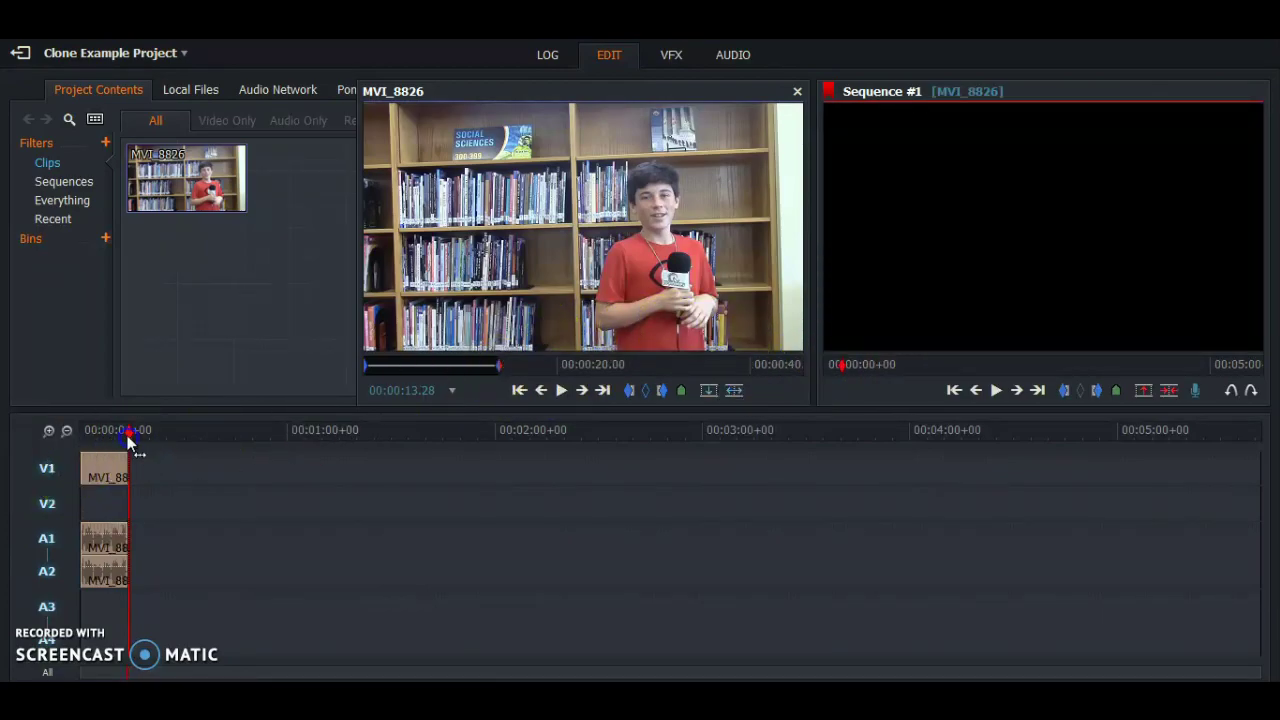
pyautogui.moveTo(129, 432); pyautogui.dragTo(80, 432)
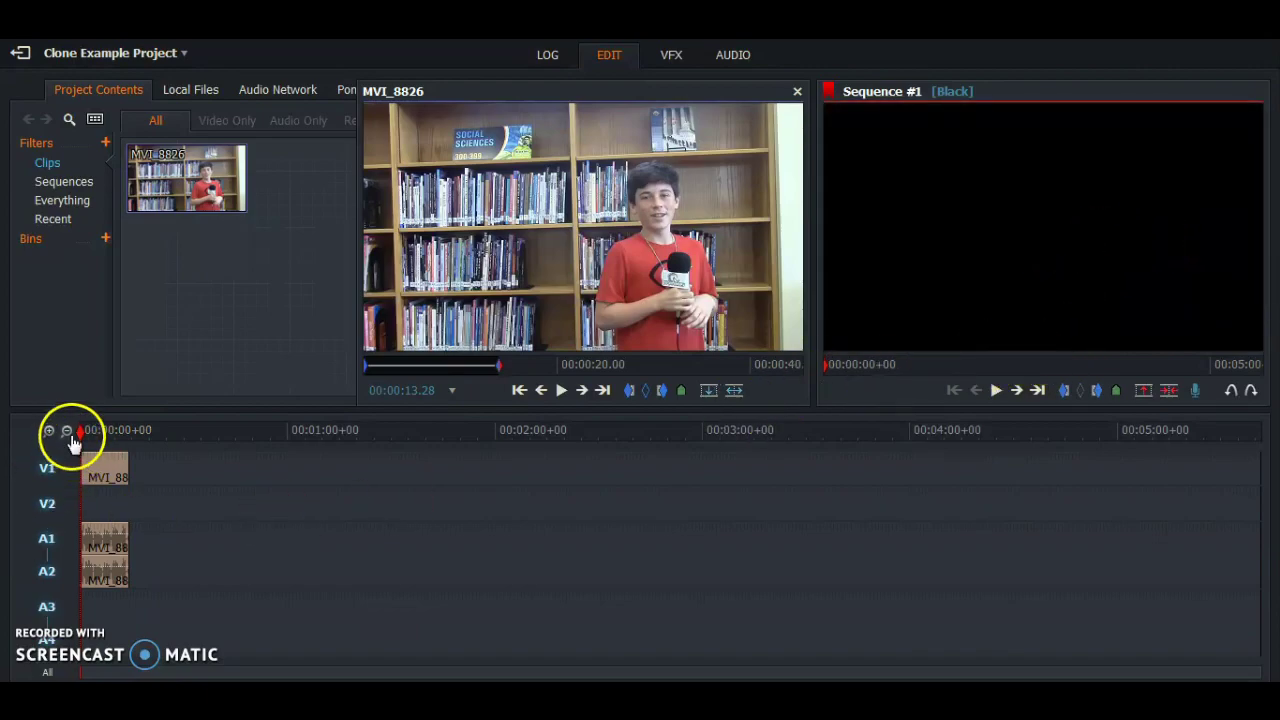
pyautogui.moveTo(80, 430); pyautogui.dragTo(87, 429)
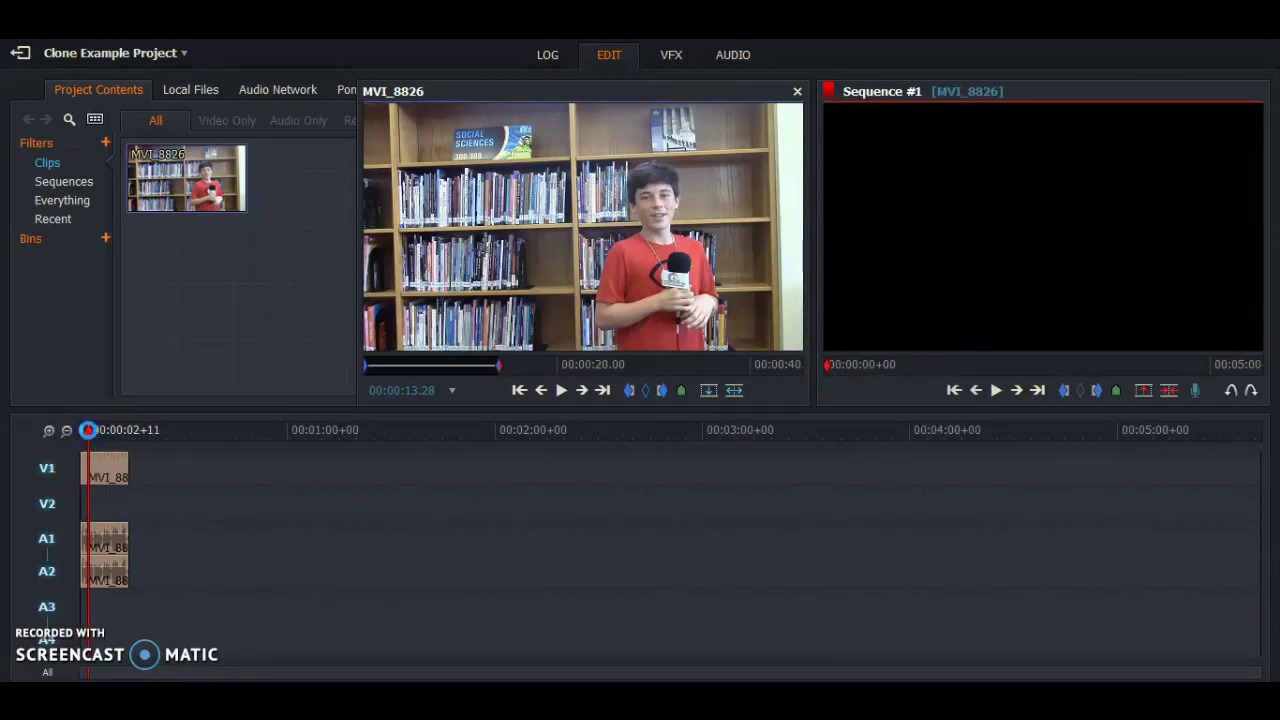
pyautogui.click(1154, 480)
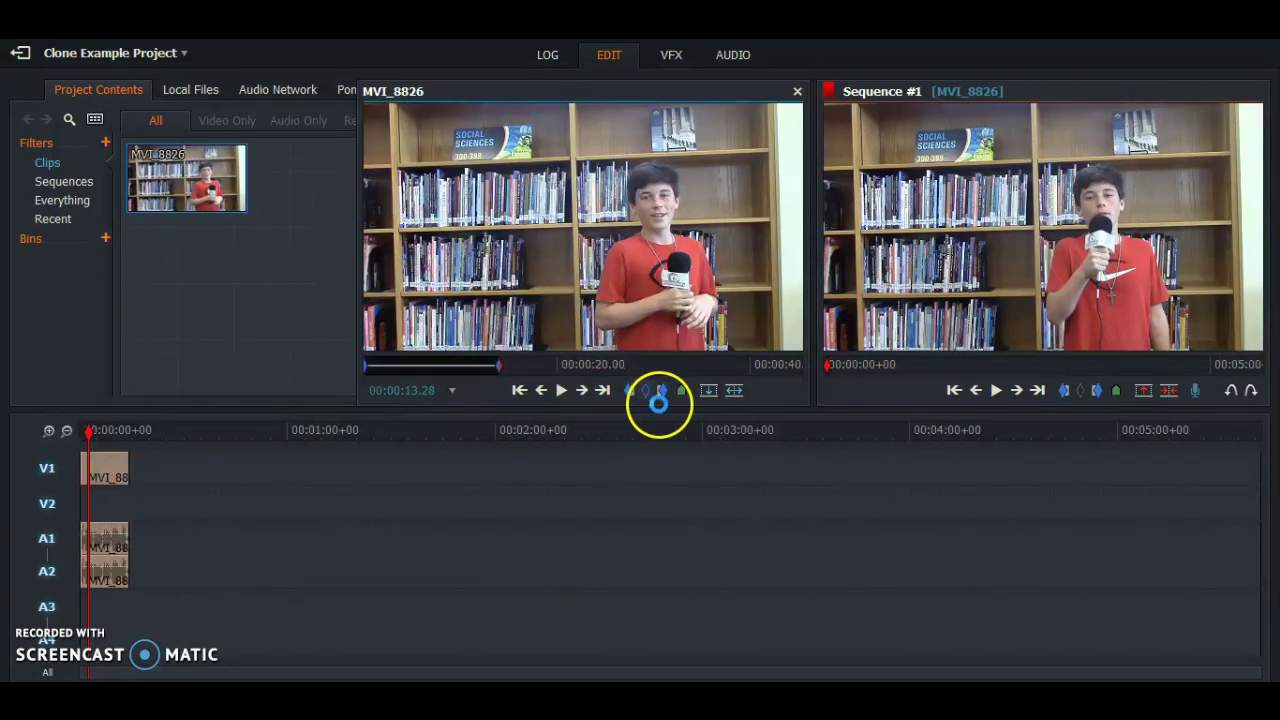
# Clear the source clip's marks and mark the section of MVI_8826 from 00:00:35.23 to 00:00:44.27.
pyautogui.click(647, 395)
pyautogui.moveTo(513, 377); pyautogui.dragTo(731, 365)
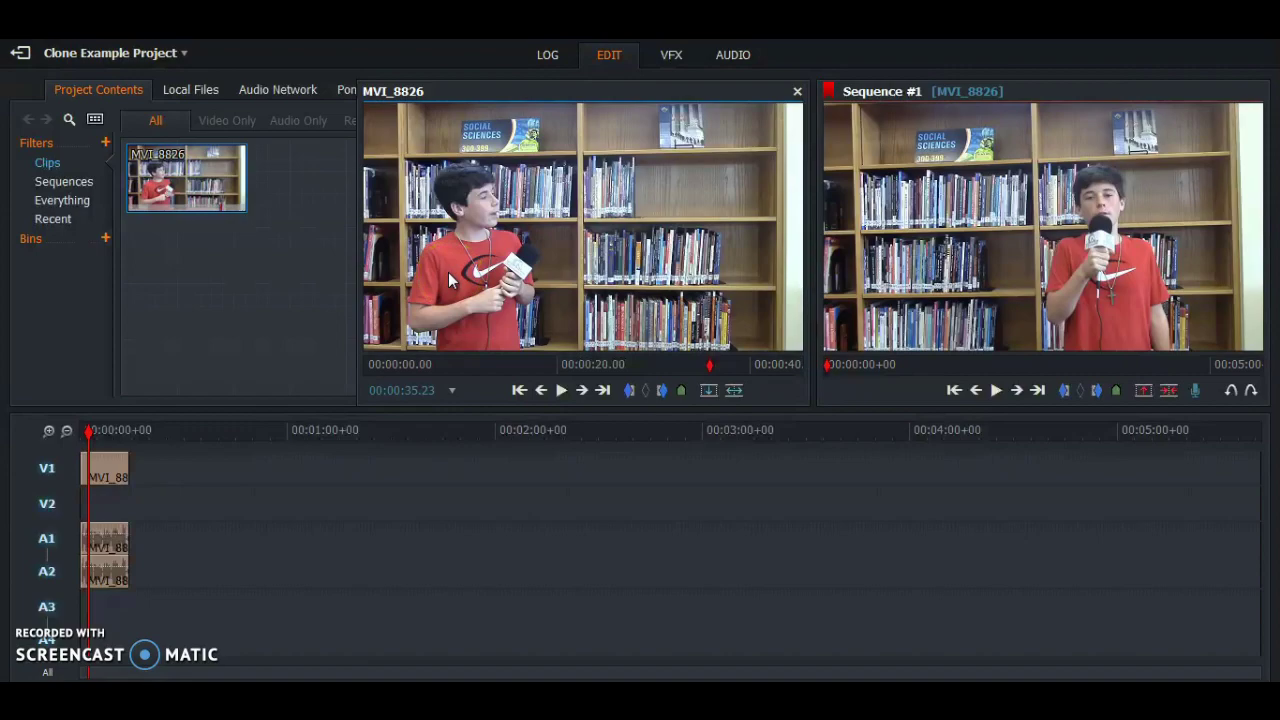
pyautogui.click(629, 391)
pyautogui.moveTo(711, 364); pyautogui.dragTo(798, 370)
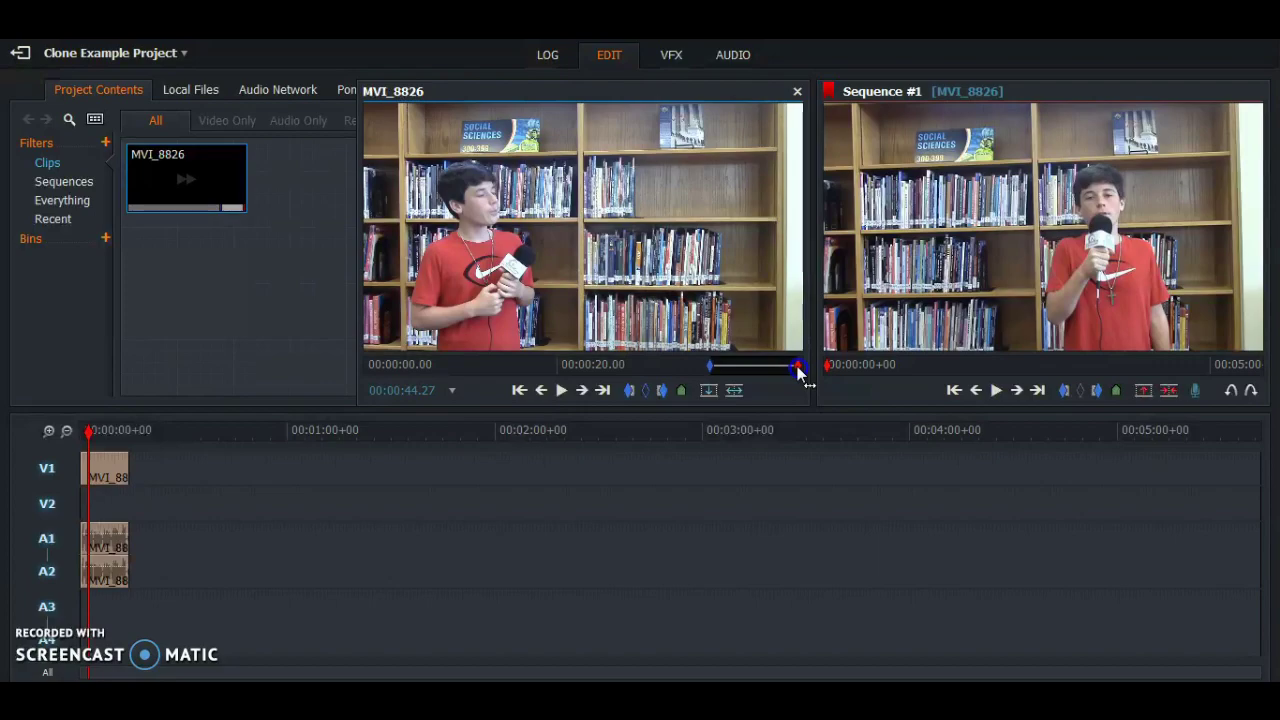
pyautogui.click(662, 391)
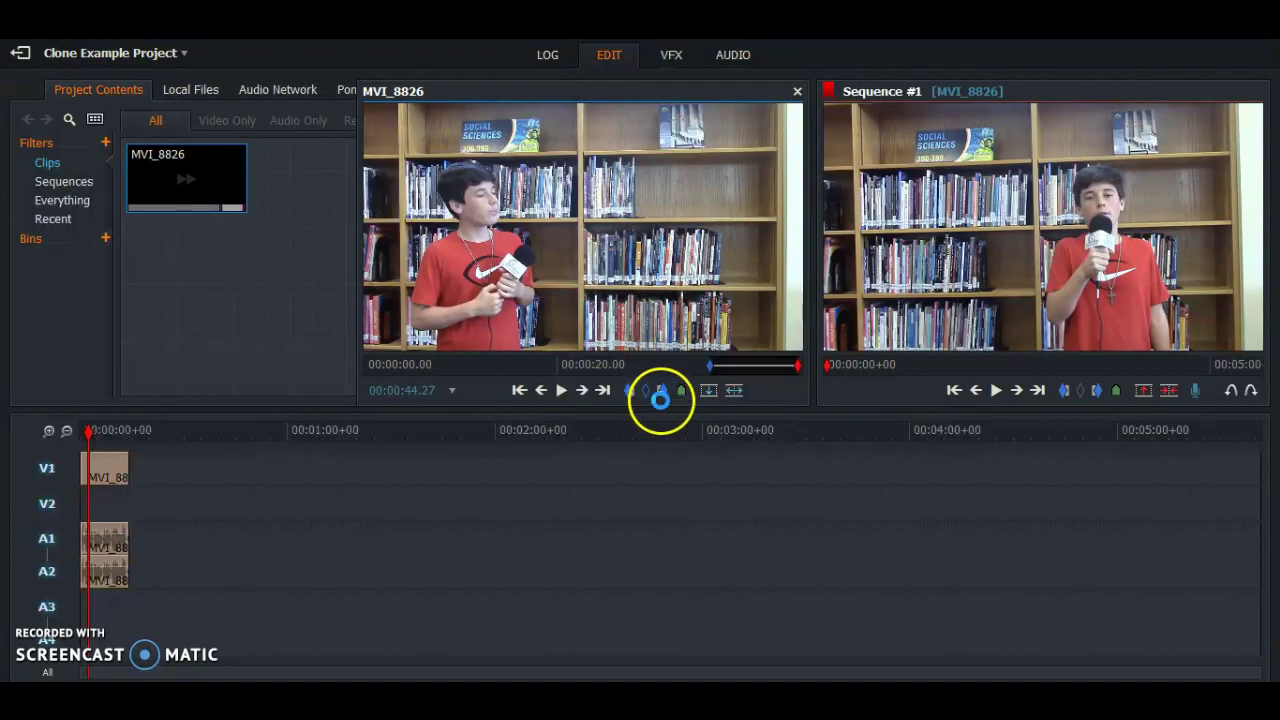
pyautogui.click(660, 391)
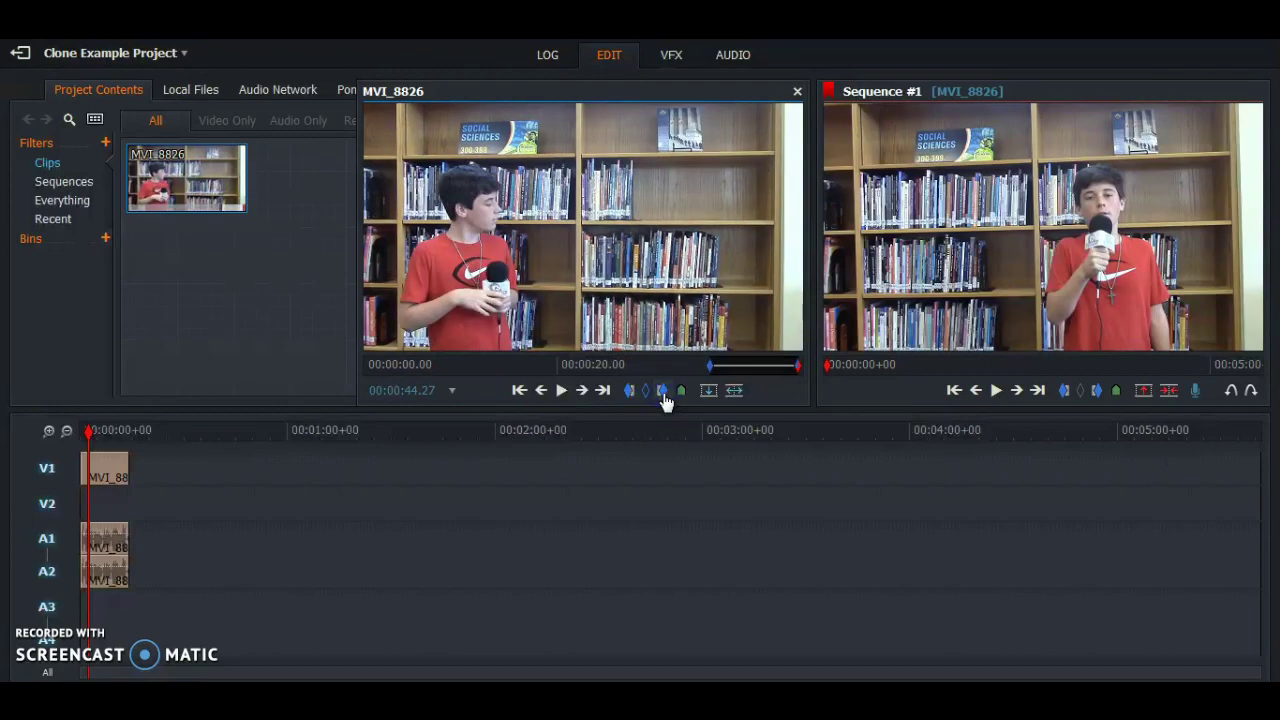
# Insert the second marked section at the sequence playhead and undo the trial trim at the cut behind it.
pyautogui.click(733, 391)
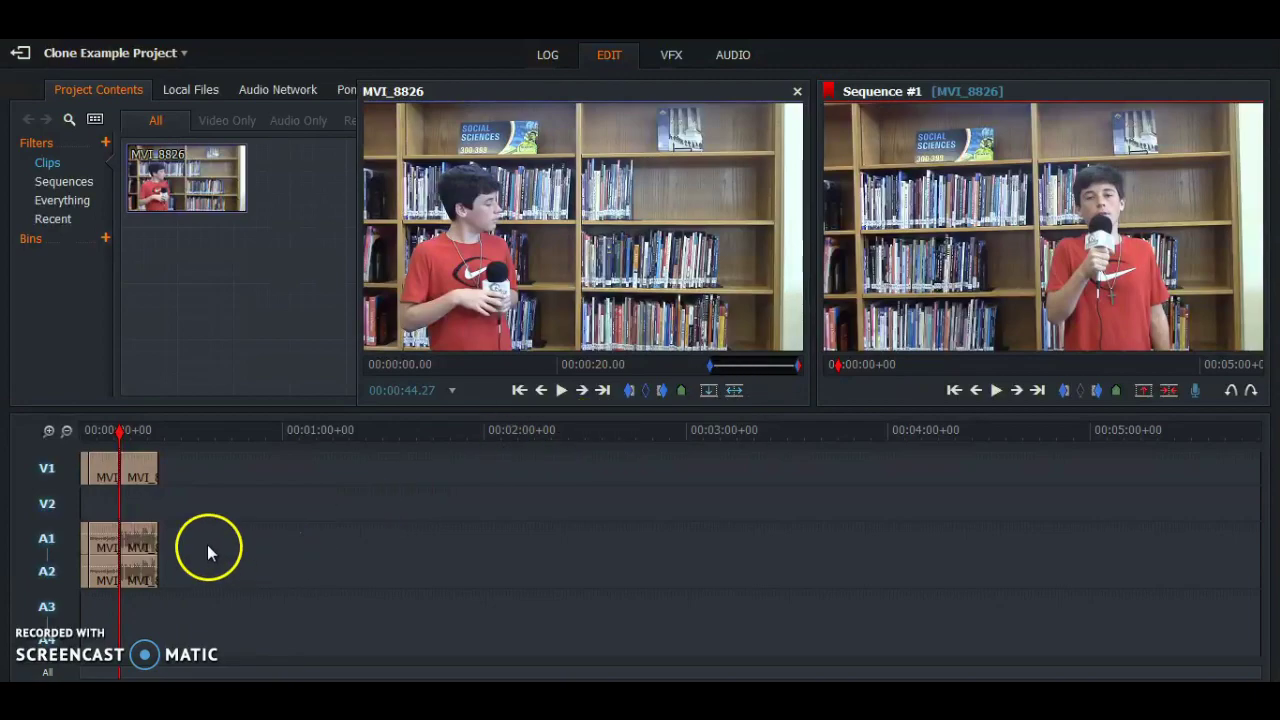
pyautogui.moveTo(123, 469)
pyautogui.mouseDown()
pyautogui.moveTo(172, 472)
pyautogui.moveTo(147, 470)
pyautogui.mouseUp()
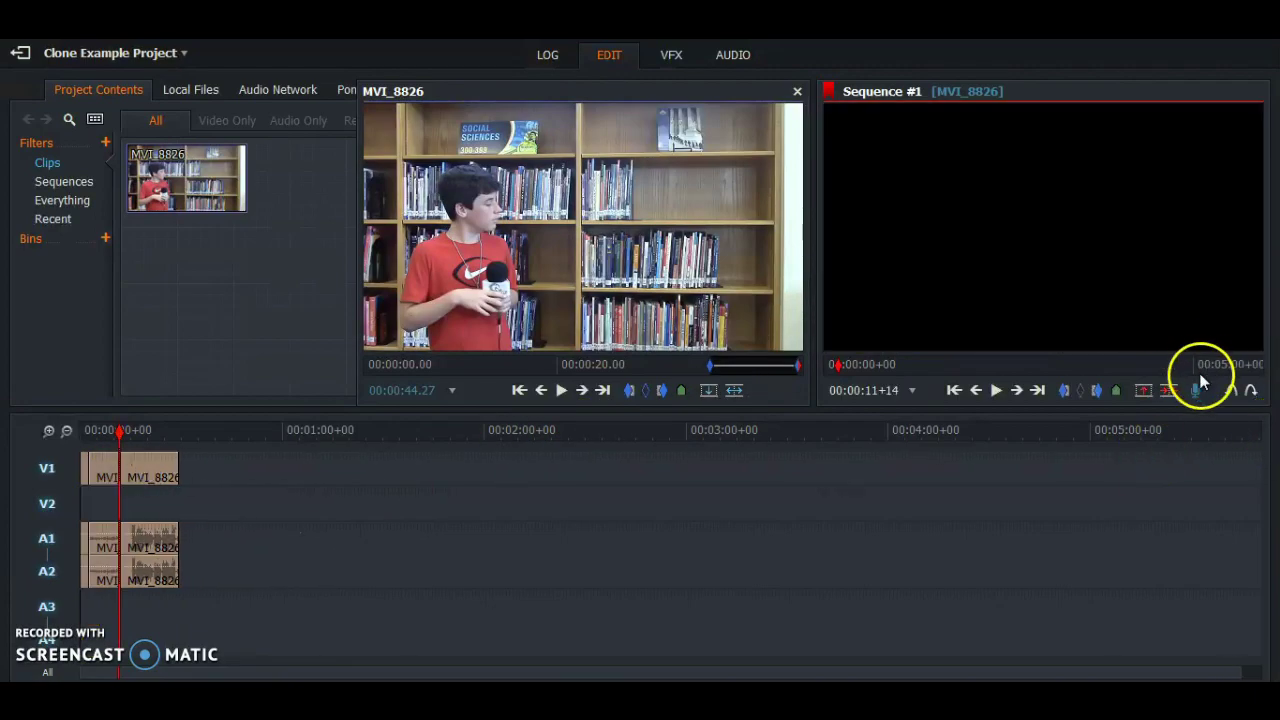
pyautogui.click(1230, 390)
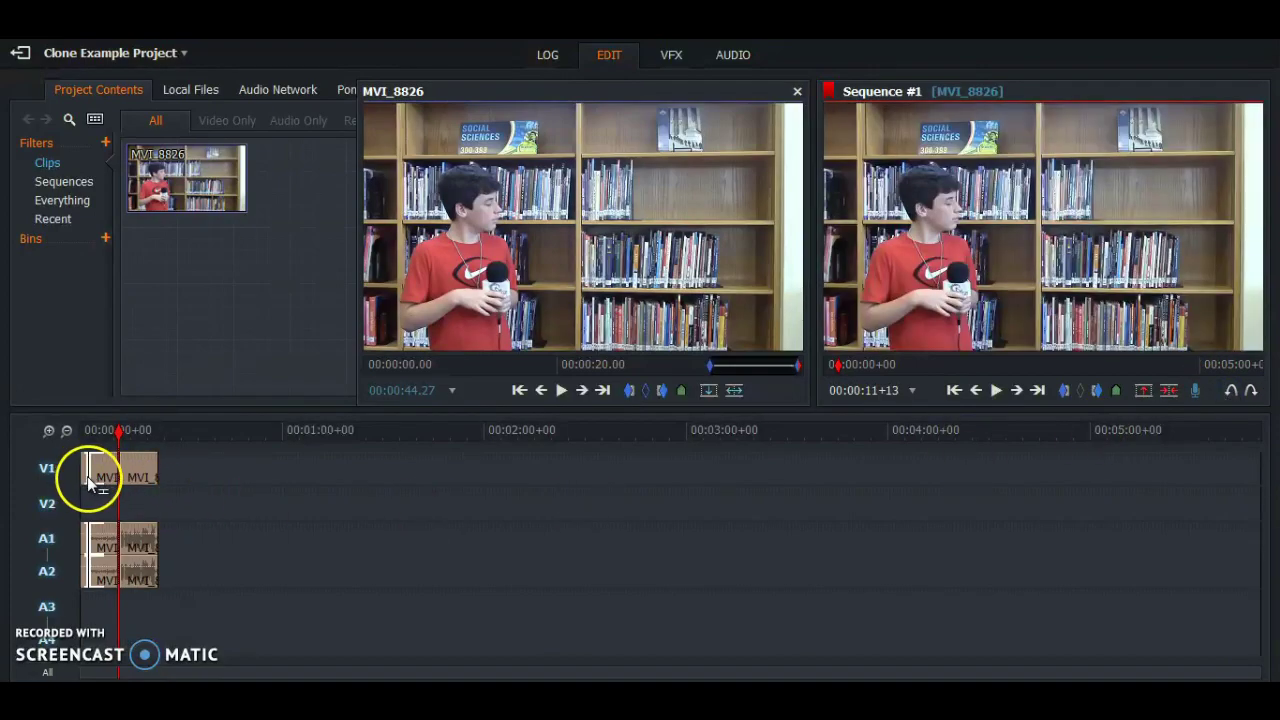
# Roll the first cut back to the sequence start and shift the last clip along the timeline, leaving a gap between them.
pyautogui.moveTo(90, 478); pyautogui.dragTo(90, 500)
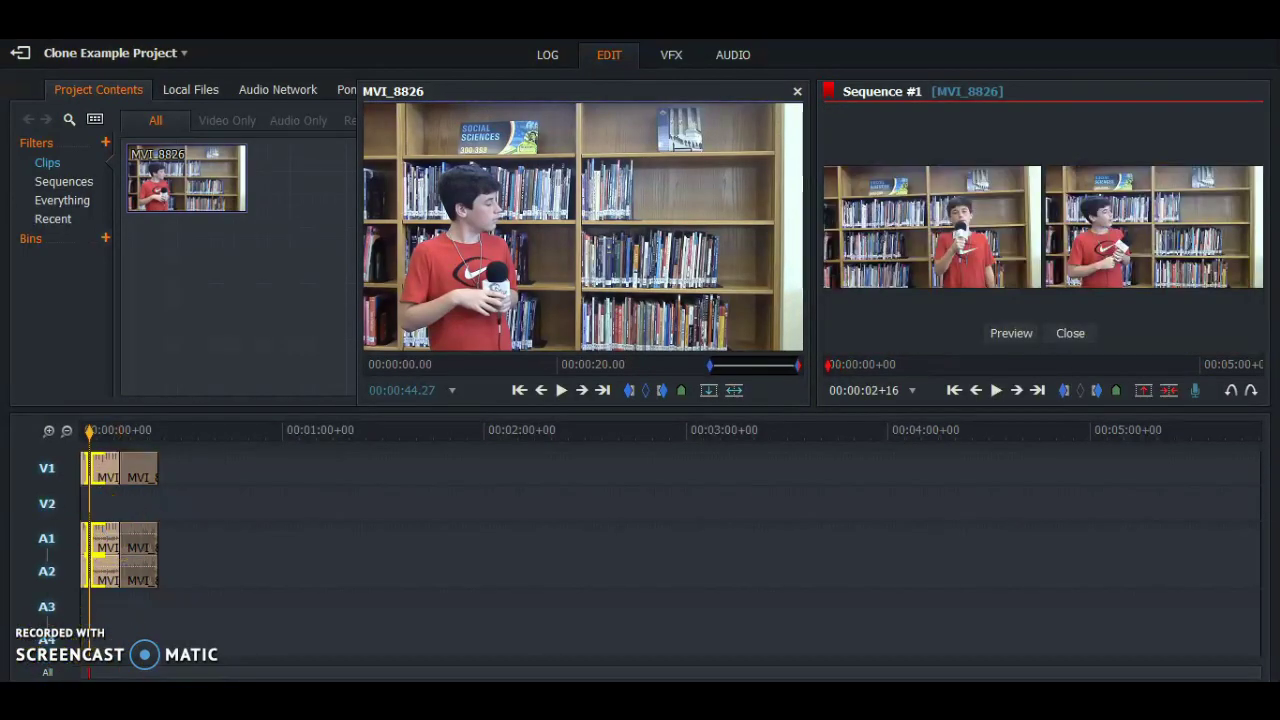
pyautogui.click(117, 492)
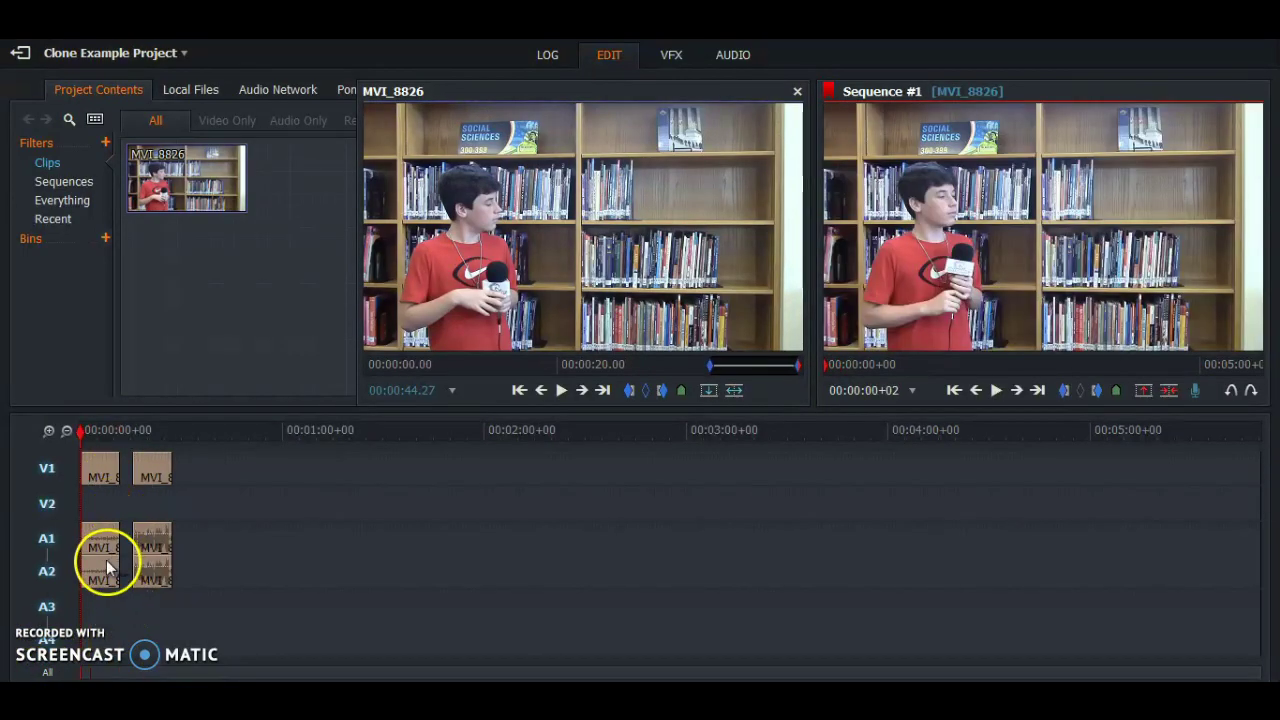
pyautogui.click(136, 563)
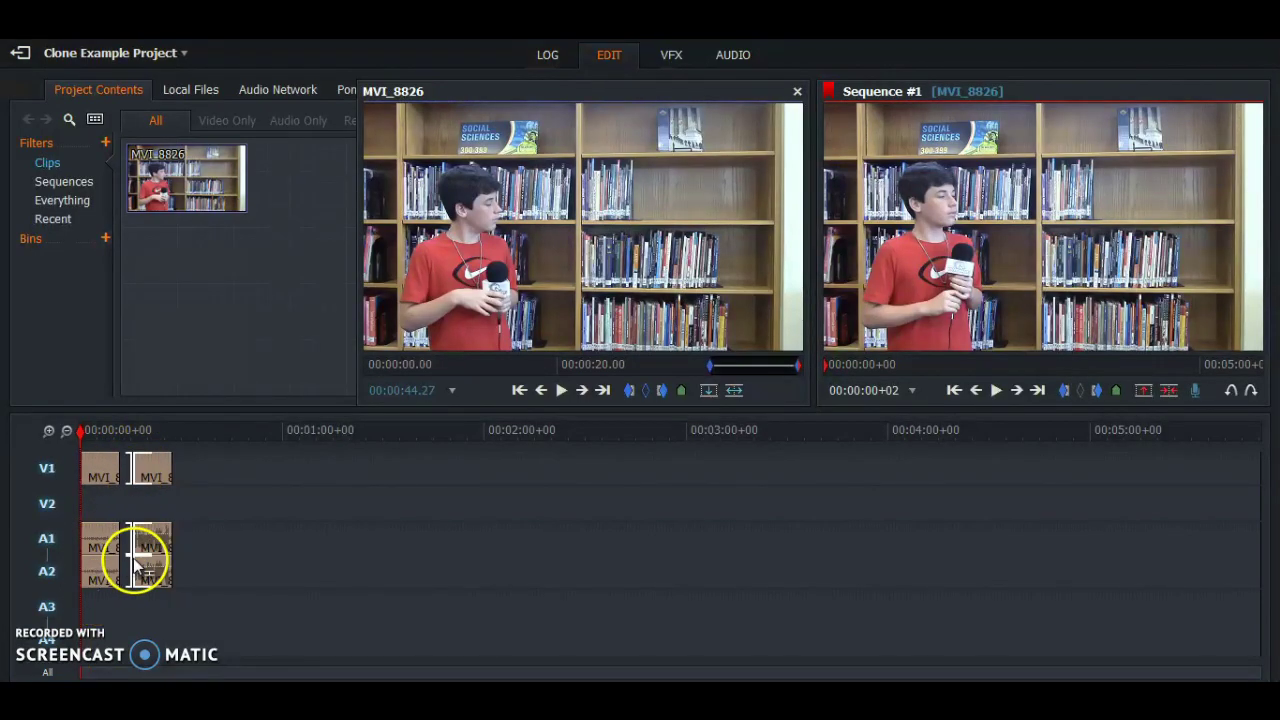
pyautogui.click(91, 534)
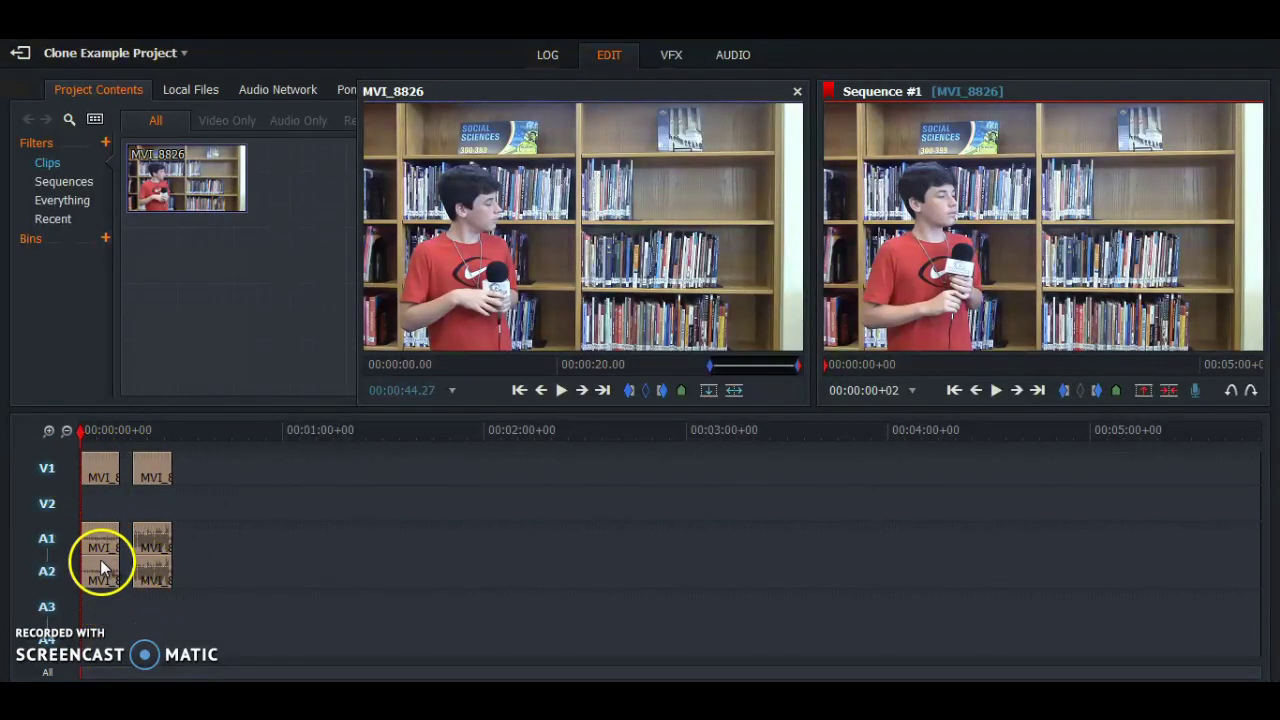
pyautogui.rightClick(58, 482)
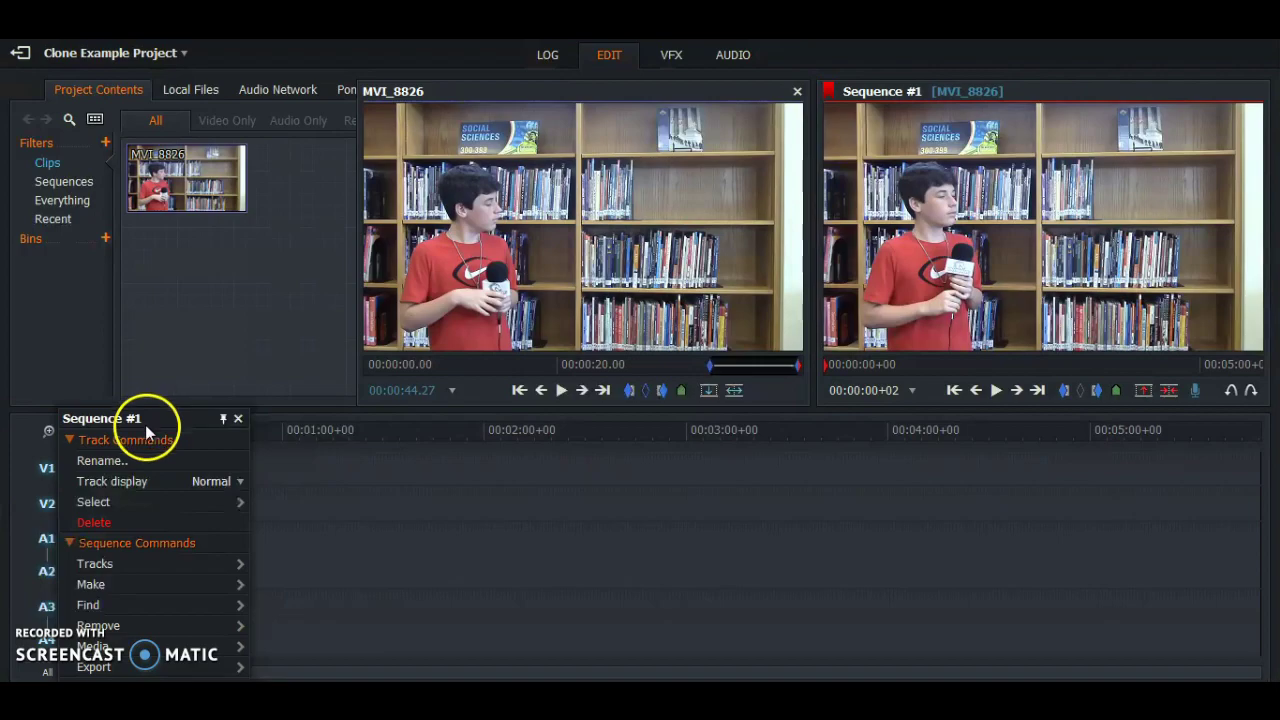
pyautogui.moveTo(147, 565)
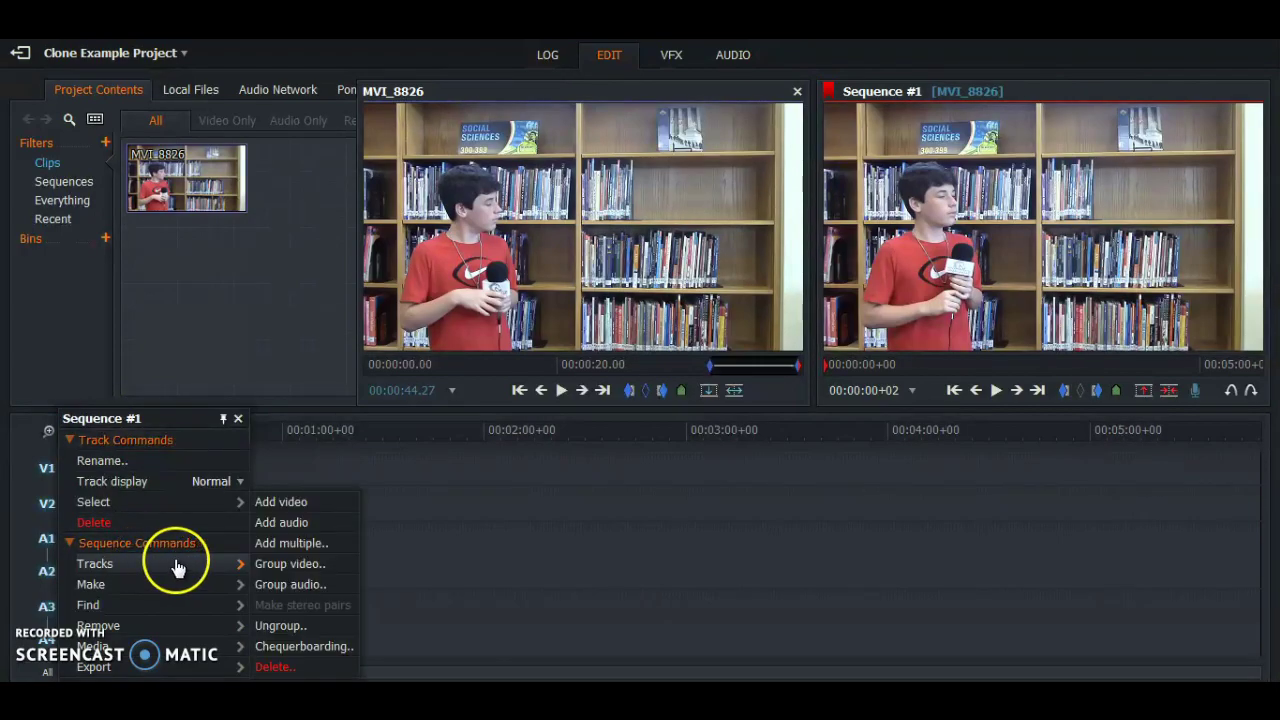
pyautogui.click(362, 472)
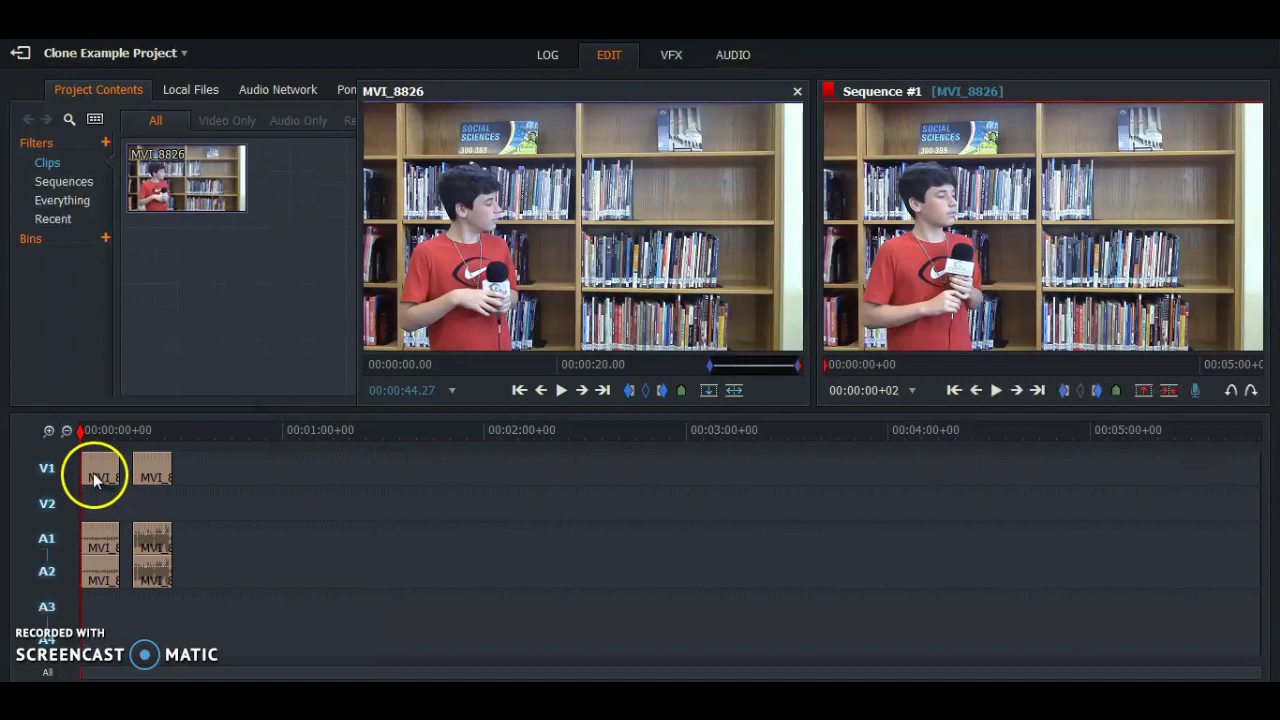
# Move the first clip onto V2 with its audio on A3 and A4, and slide the V1 clip to the sequence start.
pyautogui.moveTo(96, 516)
pyautogui.mouseDown()
pyautogui.moveTo(97, 537)
pyautogui.moveTo(100, 473)
pyautogui.moveTo(134, 477)
pyautogui.moveTo(100, 479)
pyautogui.moveTo(106, 466)
pyautogui.moveTo(96, 534)
pyautogui.moveTo(109, 563)
pyautogui.moveTo(94, 606)
pyautogui.moveTo(120, 604)
pyautogui.moveTo(106, 604)
pyautogui.moveTo(92, 540)
pyautogui.moveTo(46, 549)
pyautogui.moveTo(129, 494)
pyautogui.moveTo(140, 460)
pyautogui.moveTo(86, 477)
pyautogui.moveTo(104, 609)
pyautogui.mouseUp()
pyautogui.click(107, 537)
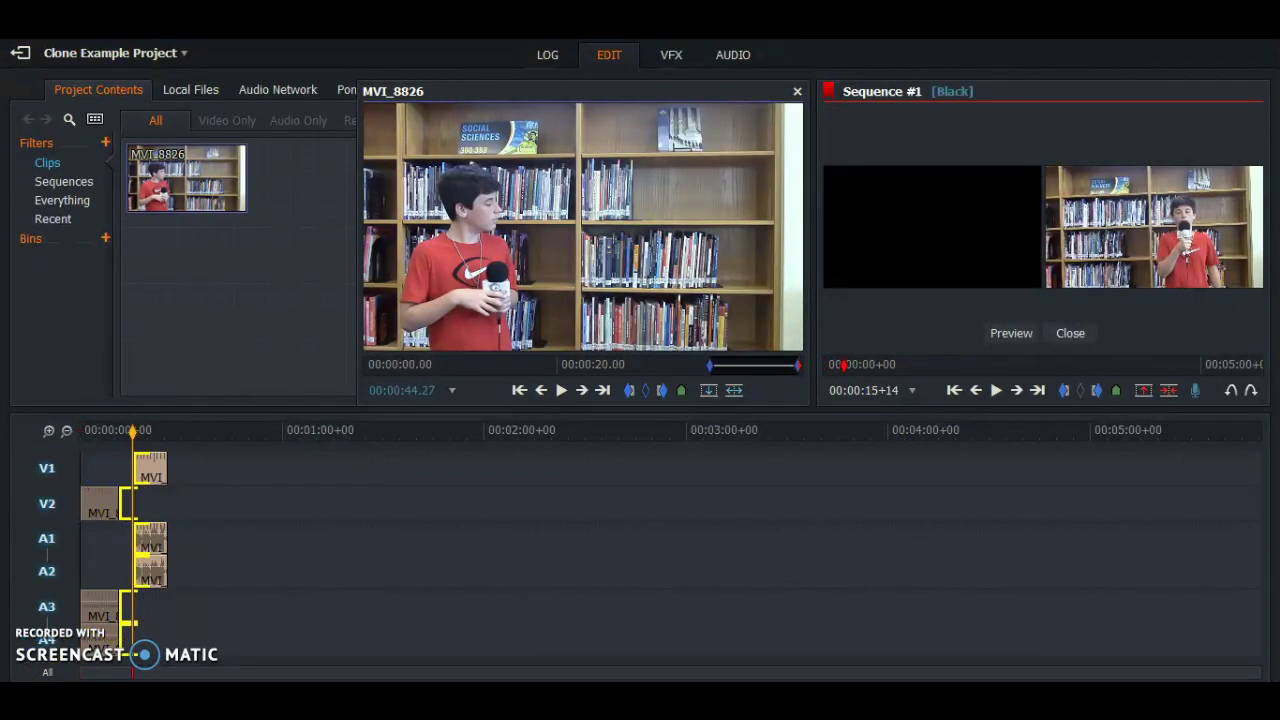
pyautogui.click(175, 486)
pyautogui.moveTo(149, 470); pyautogui.dragTo(102, 490)
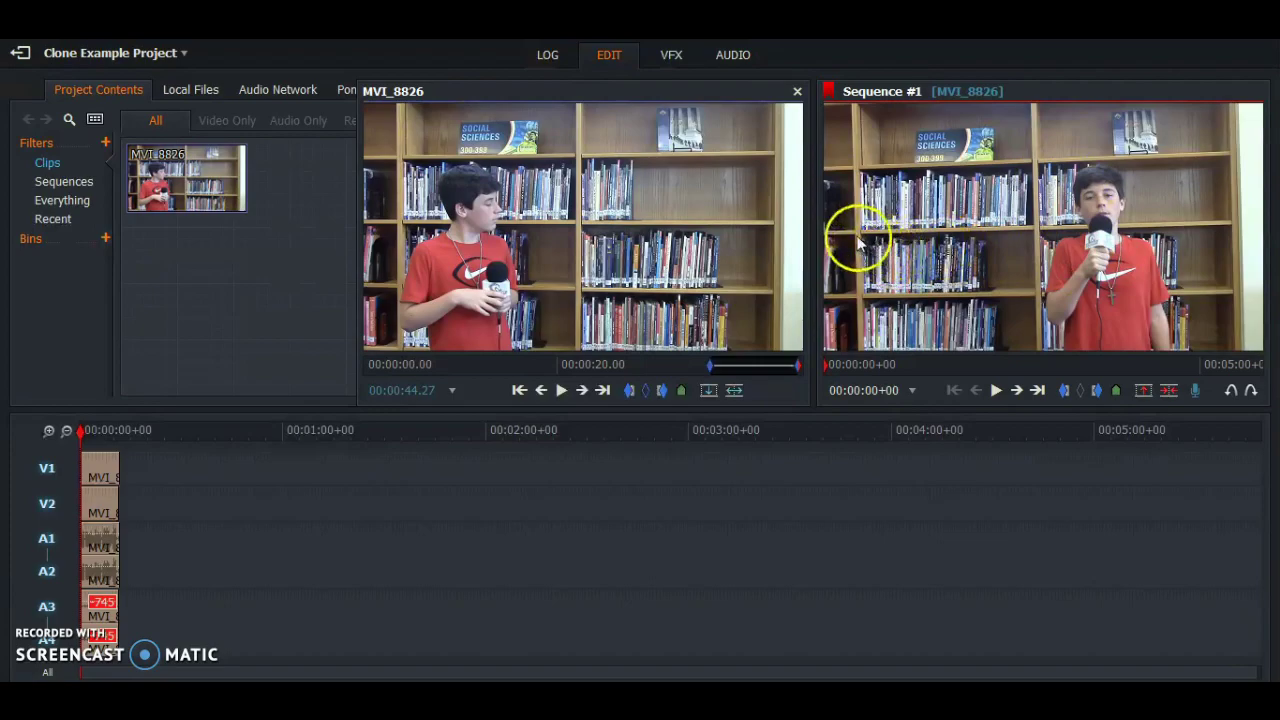
# Switch to the effects workspace and apply the 3D DVE effect from the favourites to the clip on V1.
pyautogui.click(689, 66)
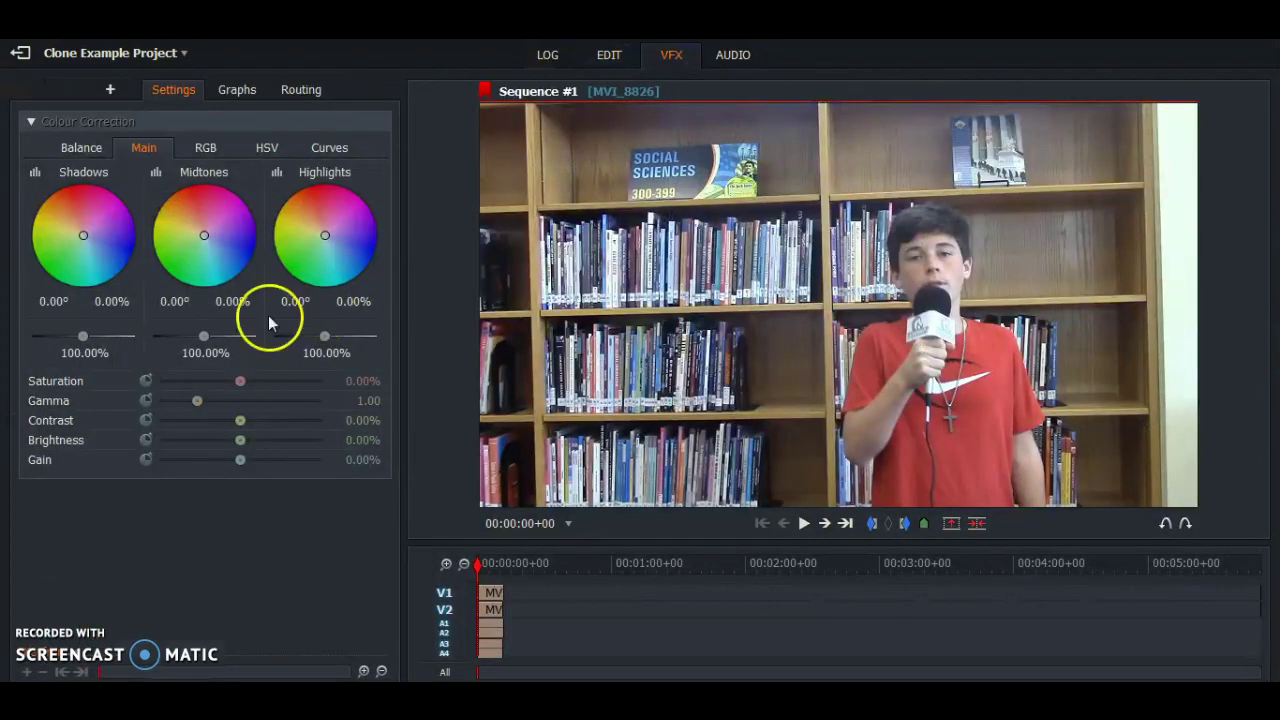
pyautogui.click(110, 92)
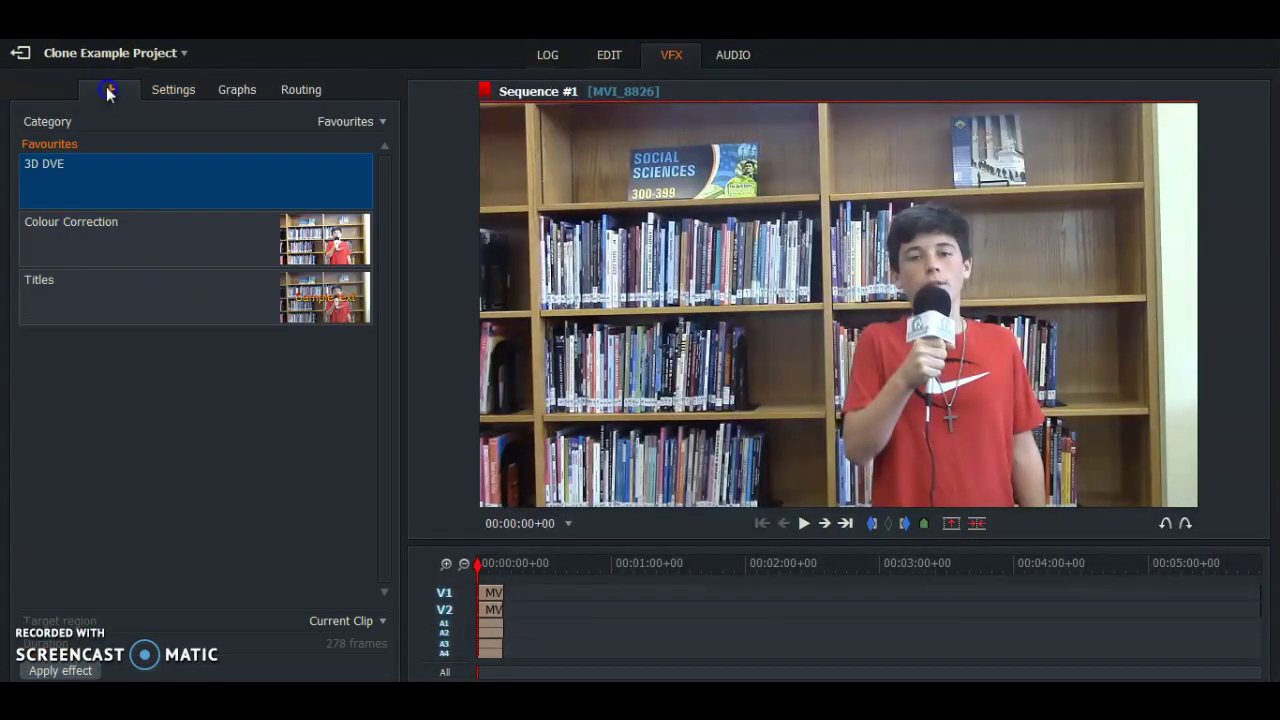
pyautogui.click(55, 190)
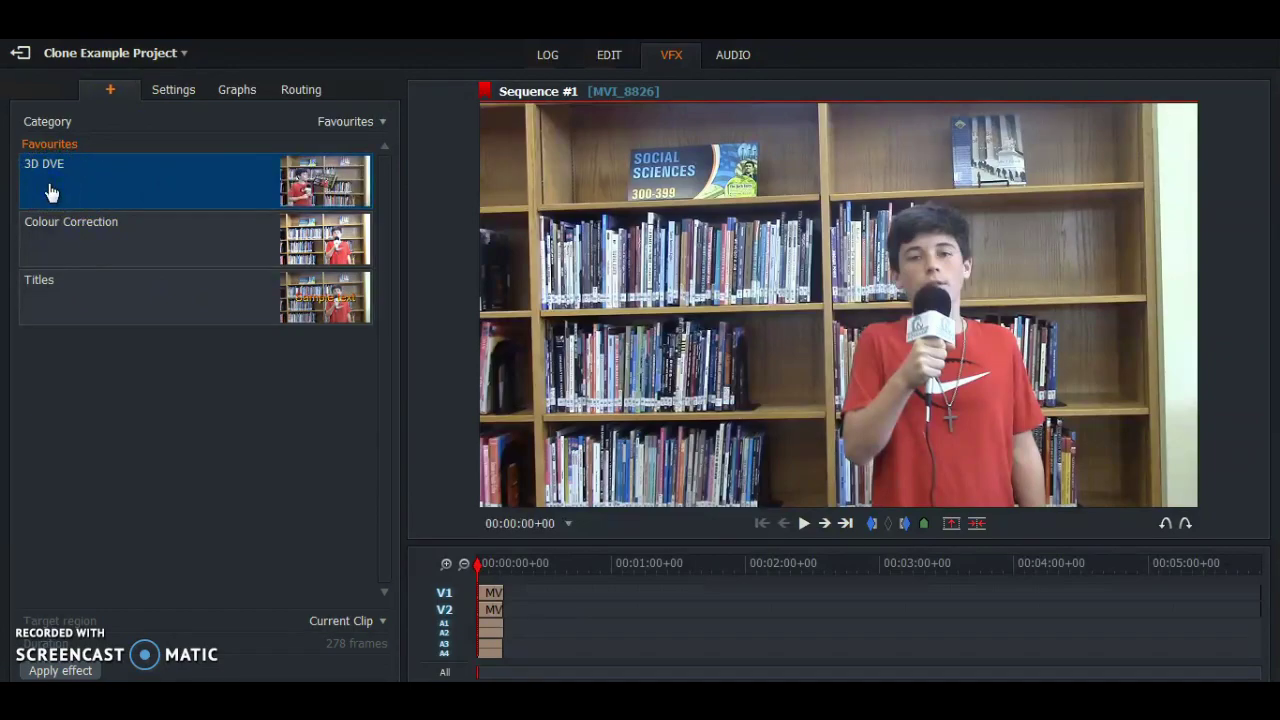
pyautogui.rightClick(193, 180)
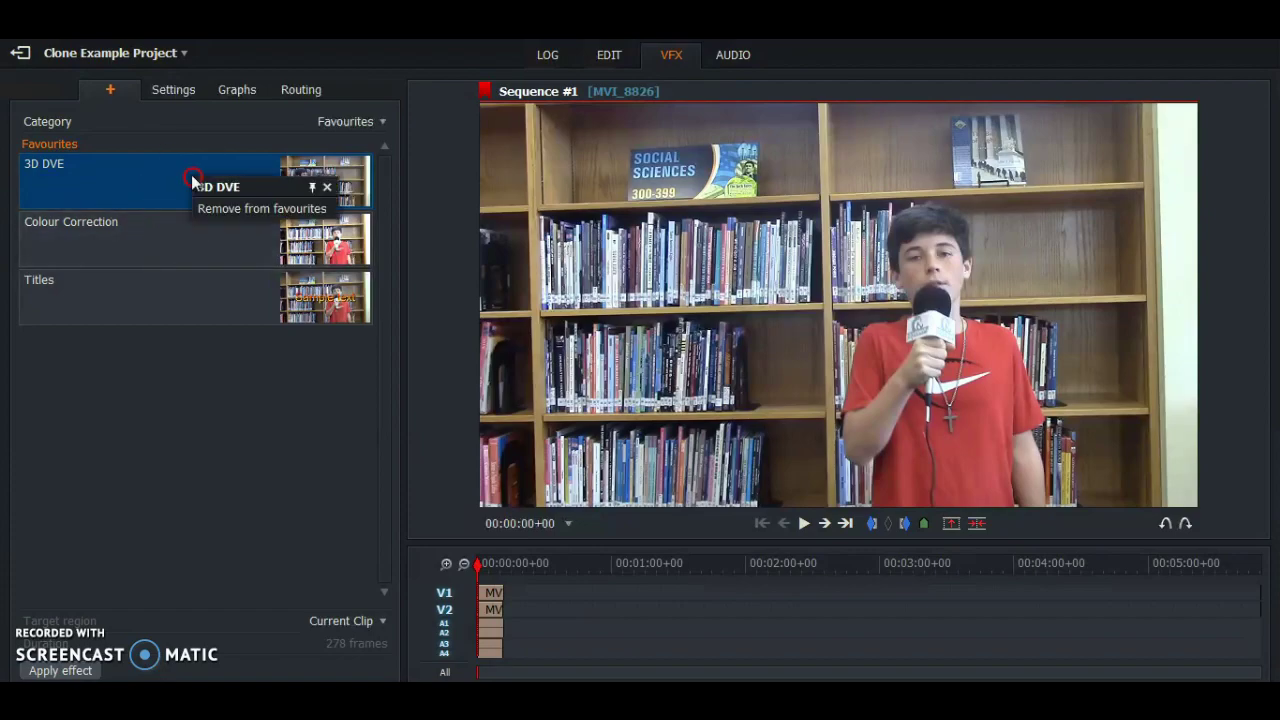
pyautogui.click(186, 183)
pyautogui.moveTo(185, 182); pyautogui.dragTo(152, 401)
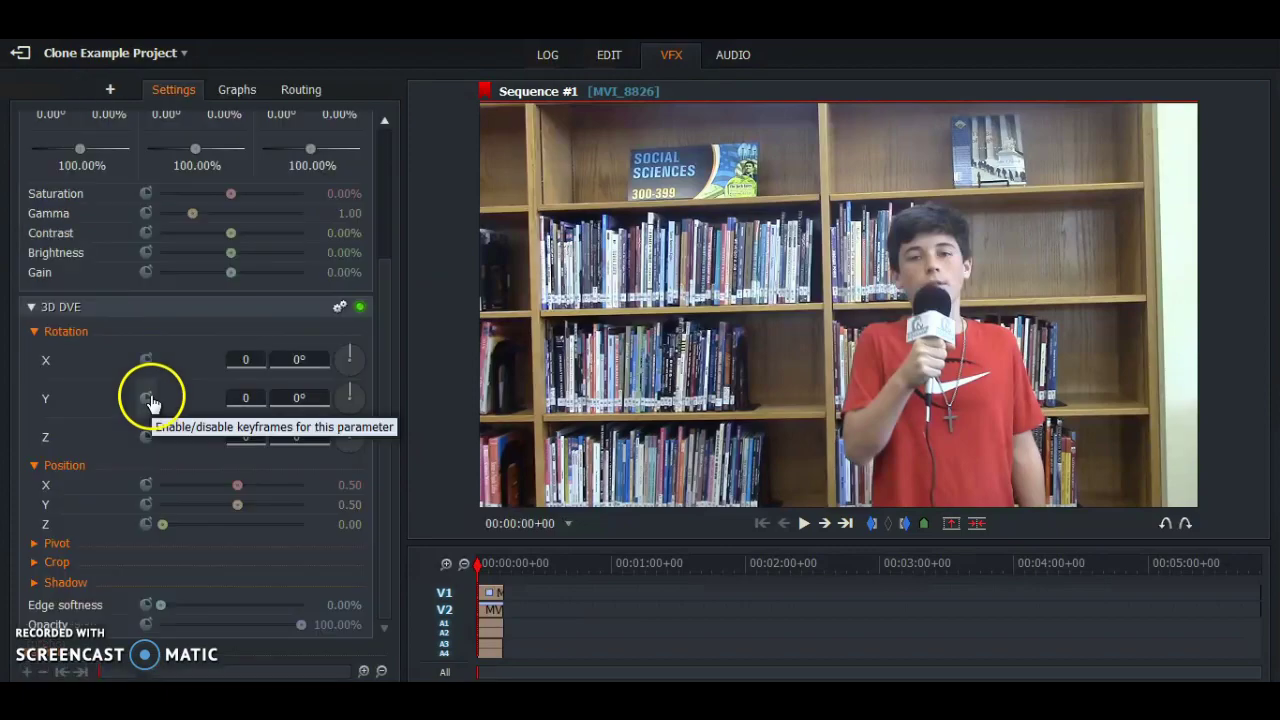
pyautogui.click(331, 353)
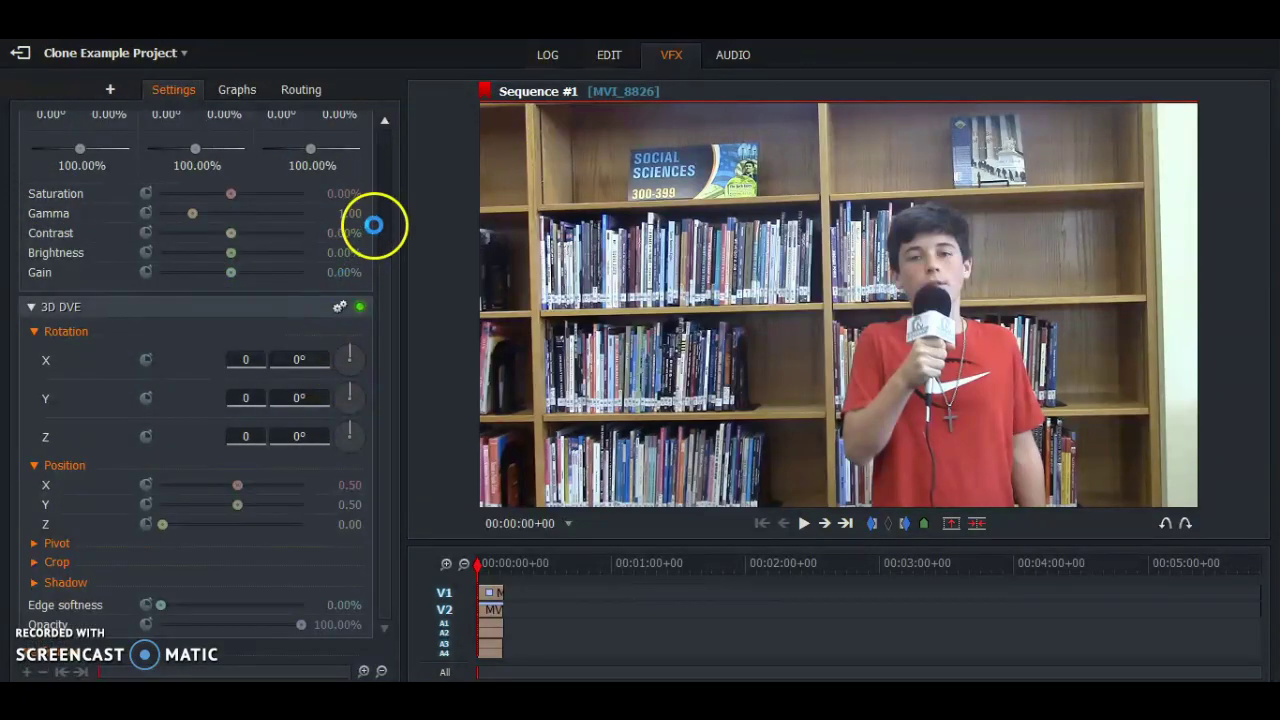
# Expand the Crop parameters of the 3D DVE effect.
pyautogui.moveTo(384, 285); pyautogui.dragTo(378, 152)
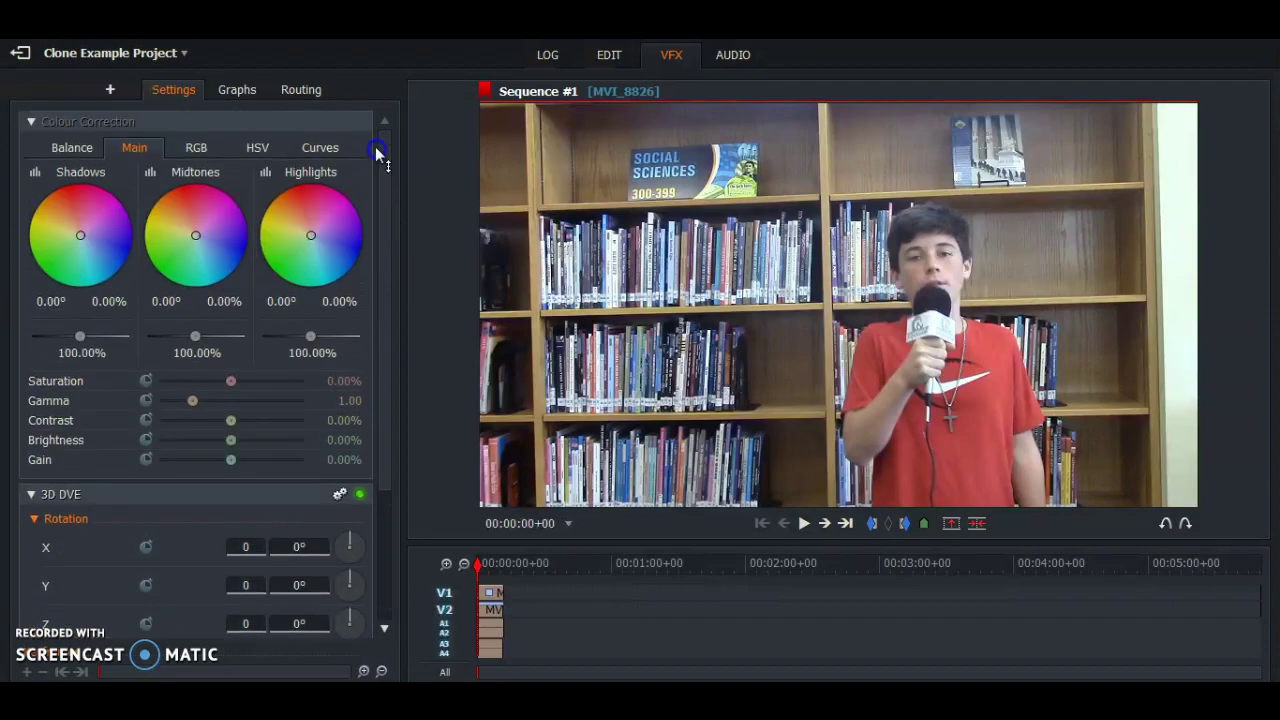
pyautogui.click(498, 600)
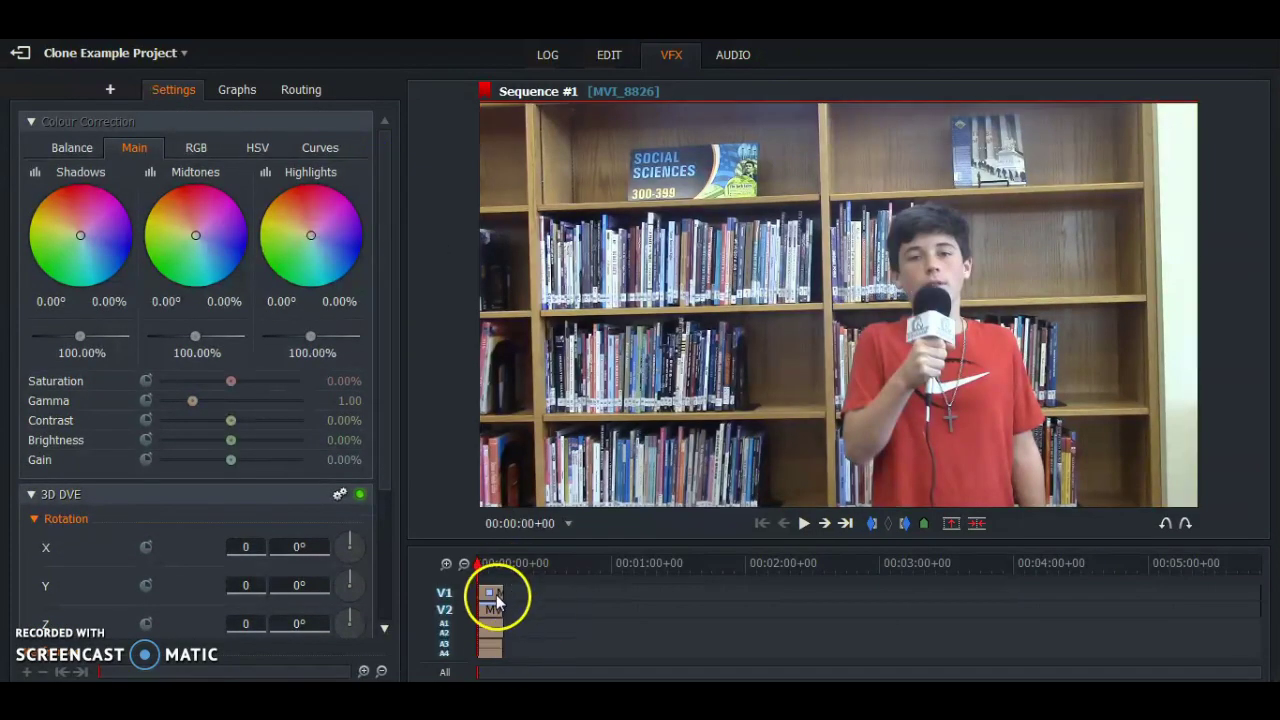
pyautogui.click(487, 595)
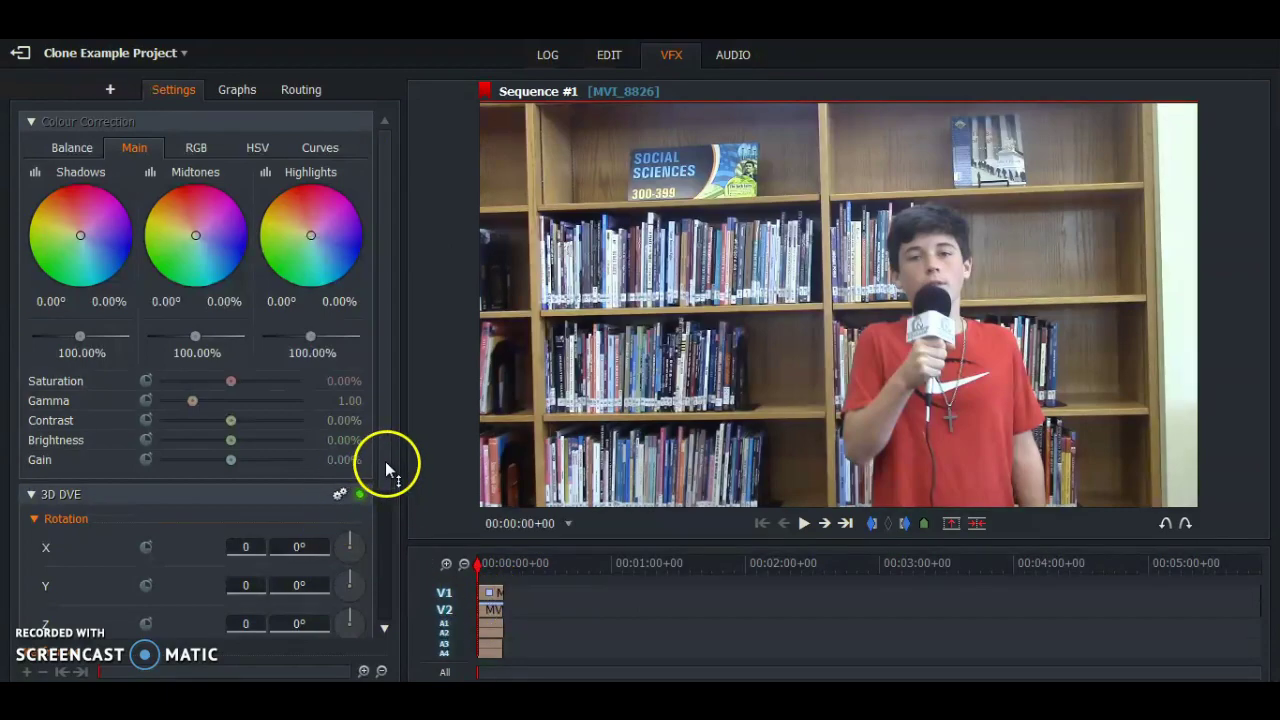
pyautogui.click(498, 607)
pyautogui.scroll(-3, 384, 454)
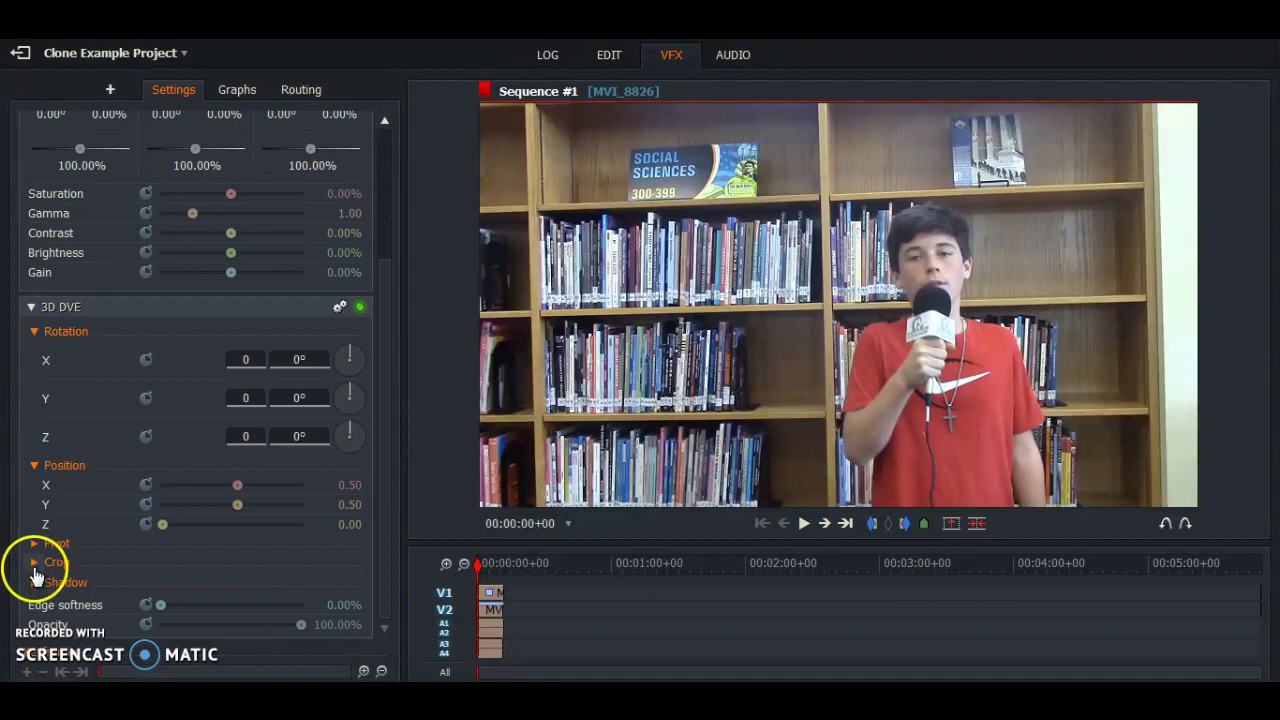
pyautogui.click(34, 564)
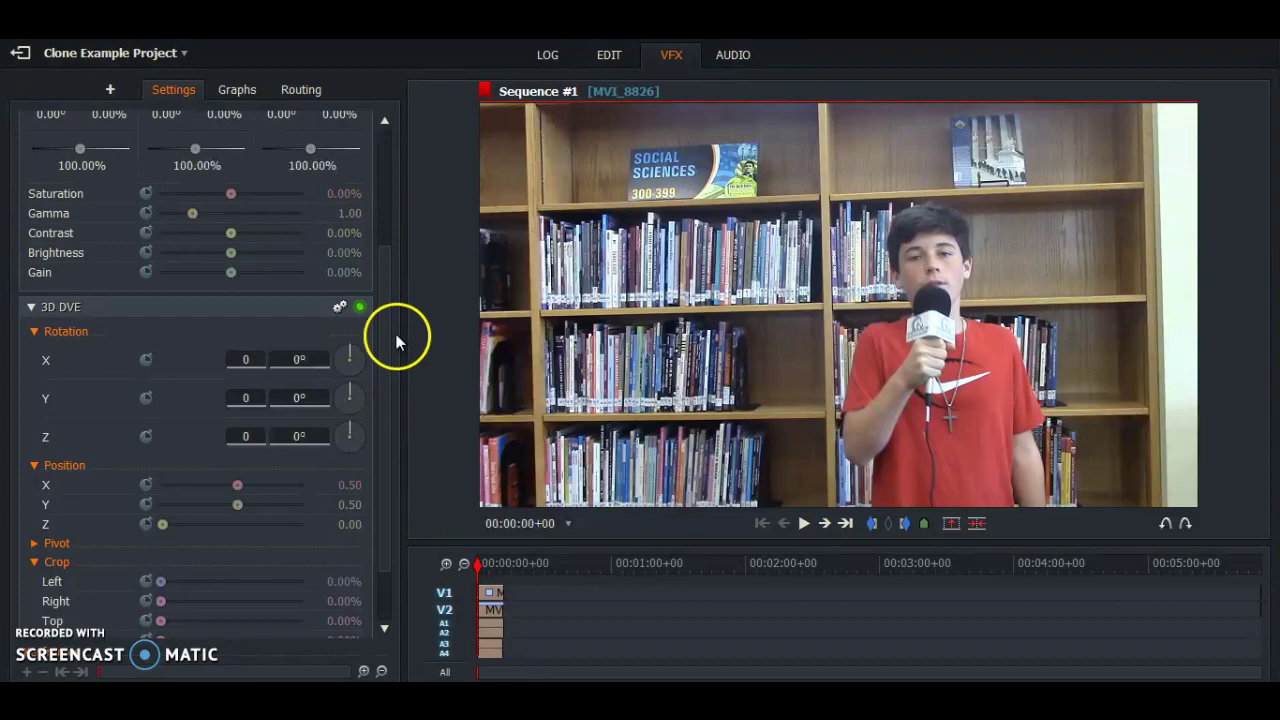
pyautogui.scroll(-2, 388, 342)
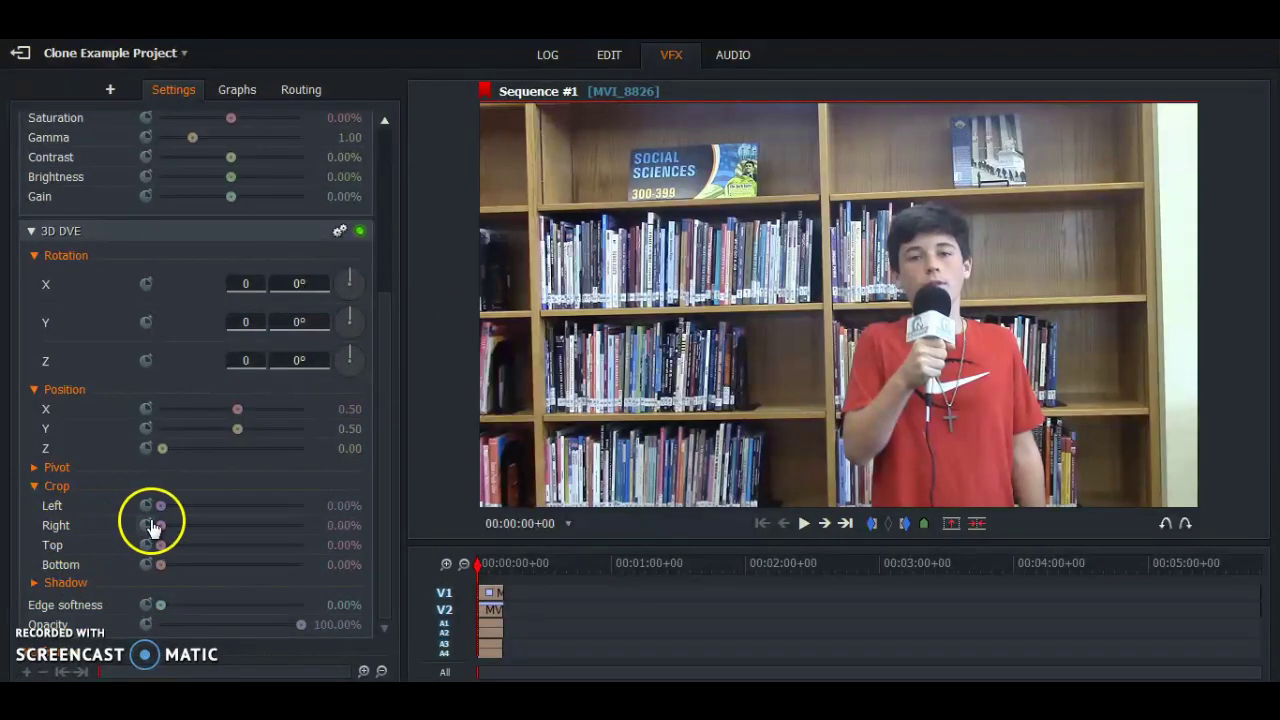
# Try a right crop of about 30.67% in the 3D DVE effect on the V2 clip and take it back.
pyautogui.moveTo(160, 525)
pyautogui.mouseDown()
pyautogui.moveTo(158, 538)
pyautogui.moveTo(183, 535)
pyautogui.mouseUp()
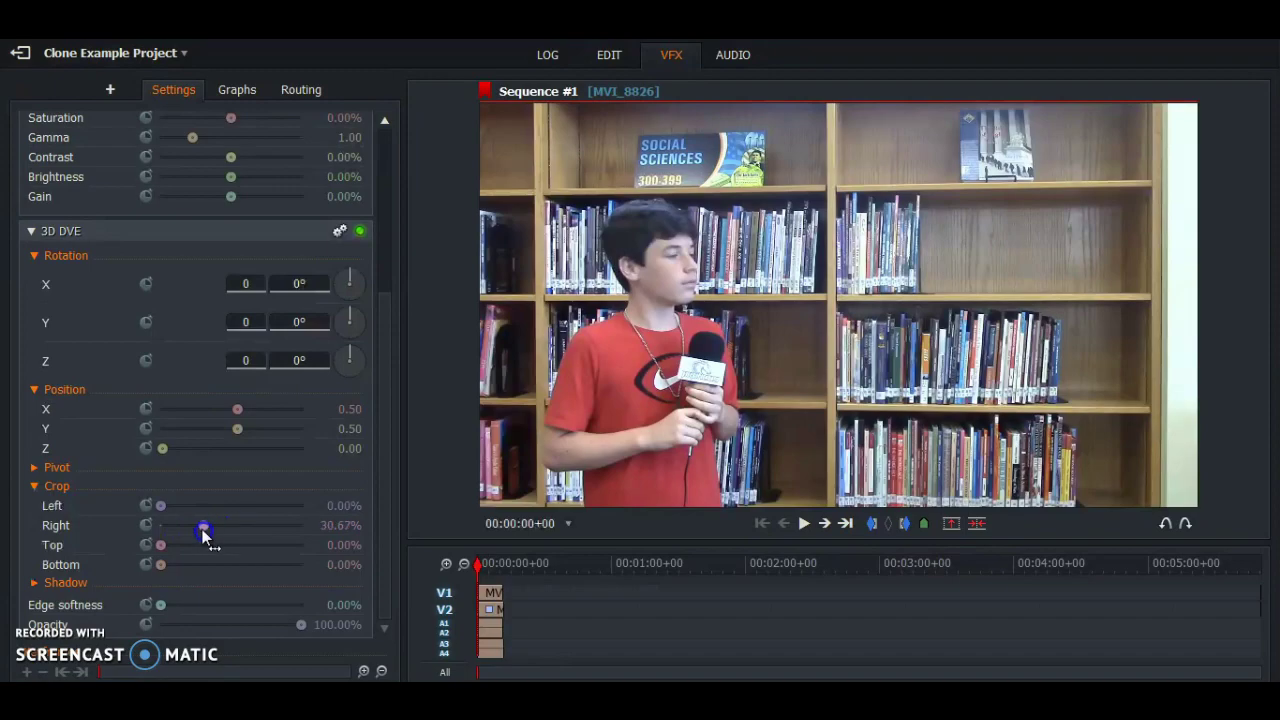
pyautogui.moveTo(204, 537); pyautogui.dragTo(137, 532)
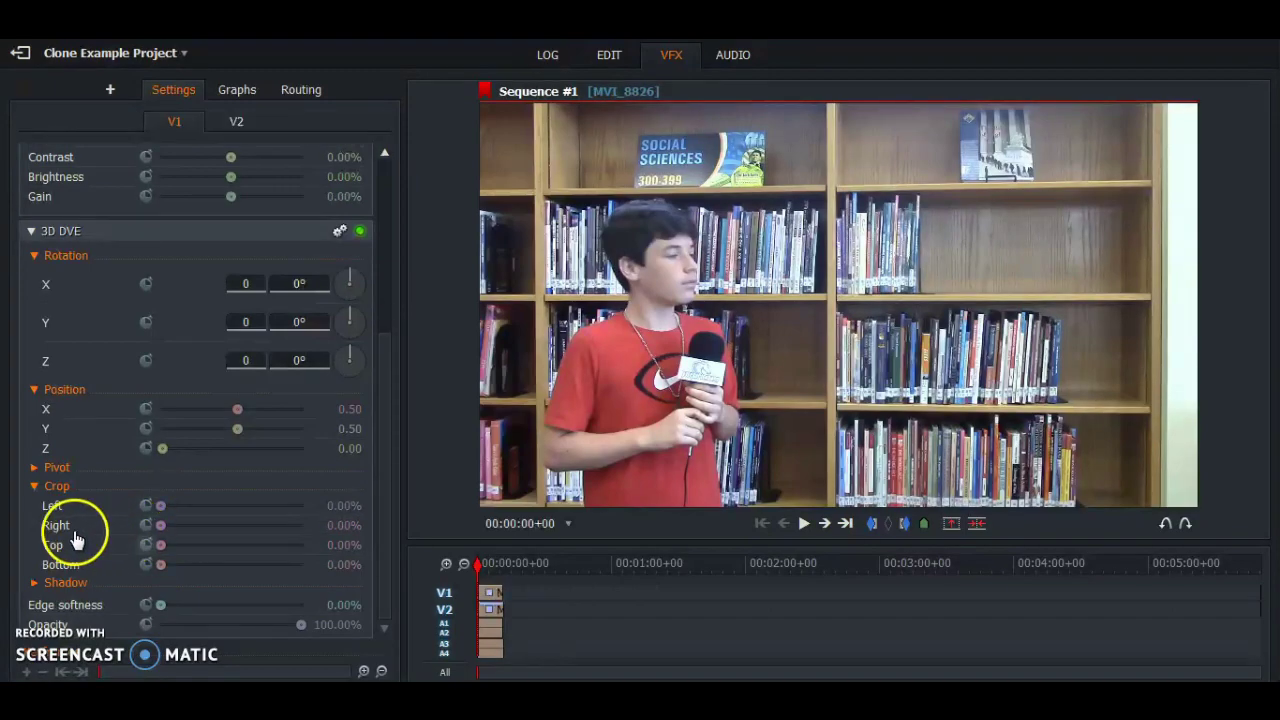
# Set the right crop of the V1 clip's 3D DVE effect to 56.67% to uncover the V2 clip beside it.
pyautogui.moveTo(161, 526); pyautogui.dragTo(166, 528)
pyautogui.click(168, 528)
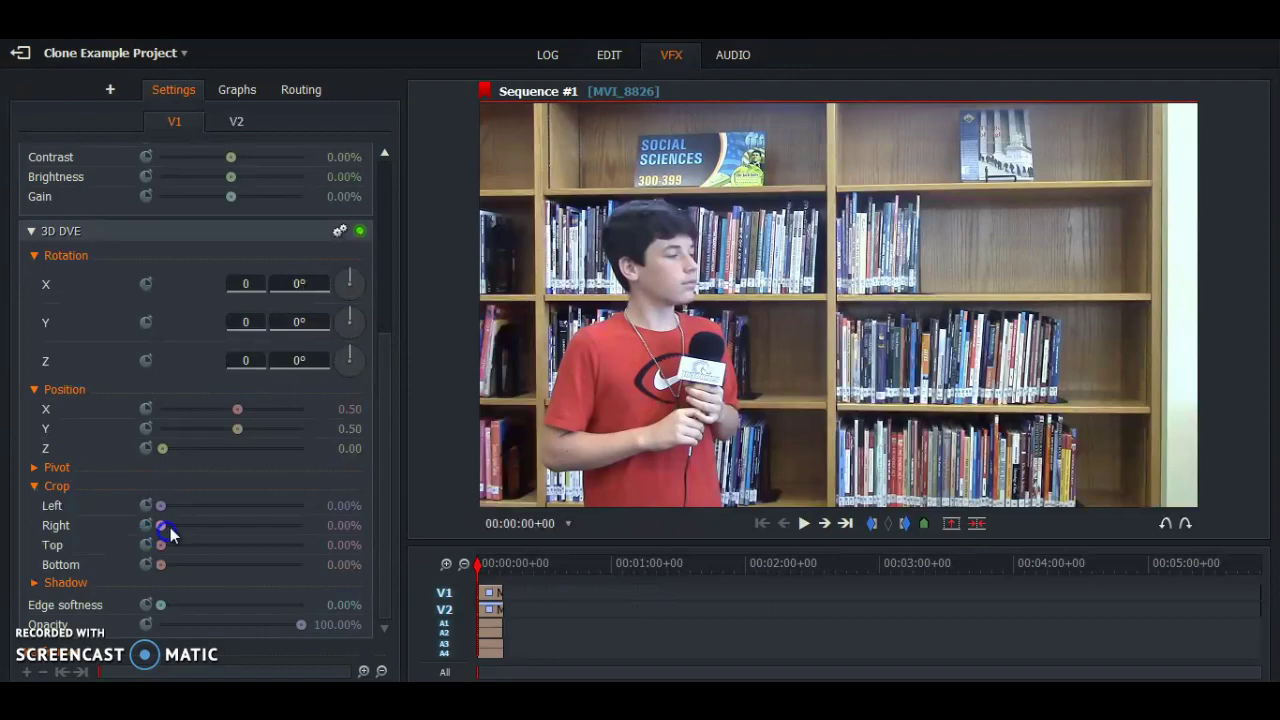
pyautogui.moveTo(170, 535); pyautogui.dragTo(239, 521)
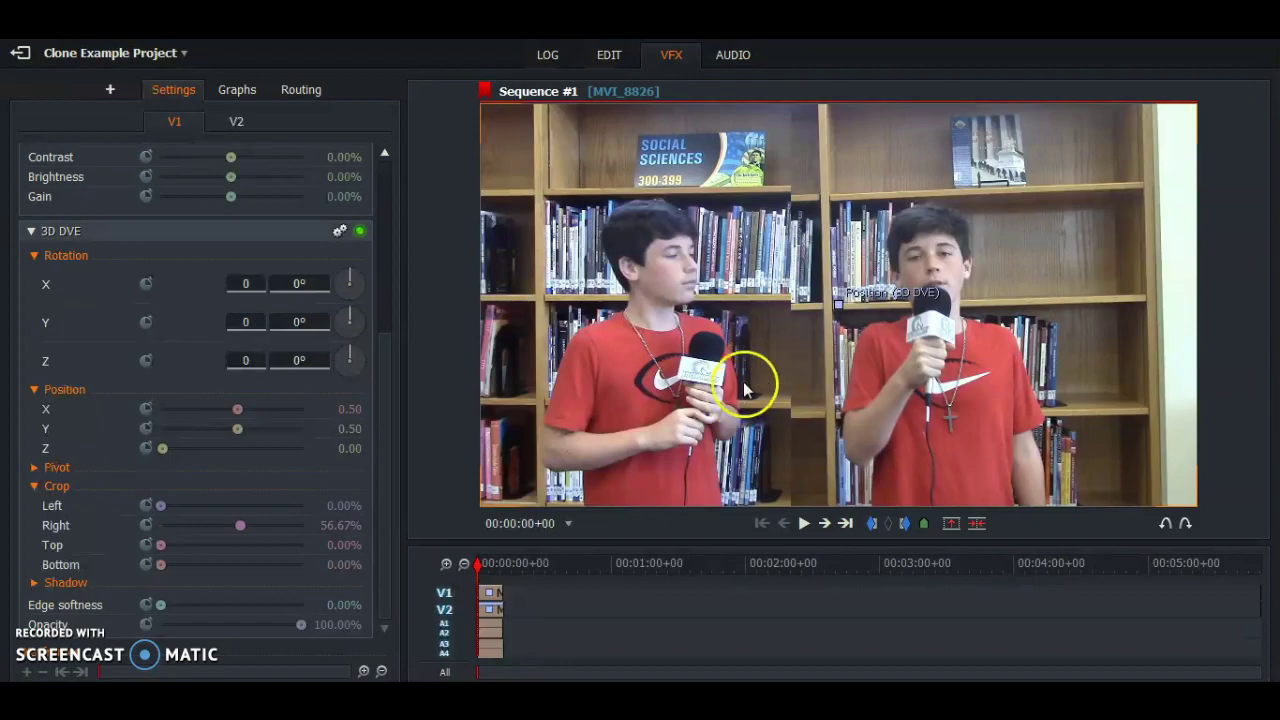
pyautogui.click(931, 380)
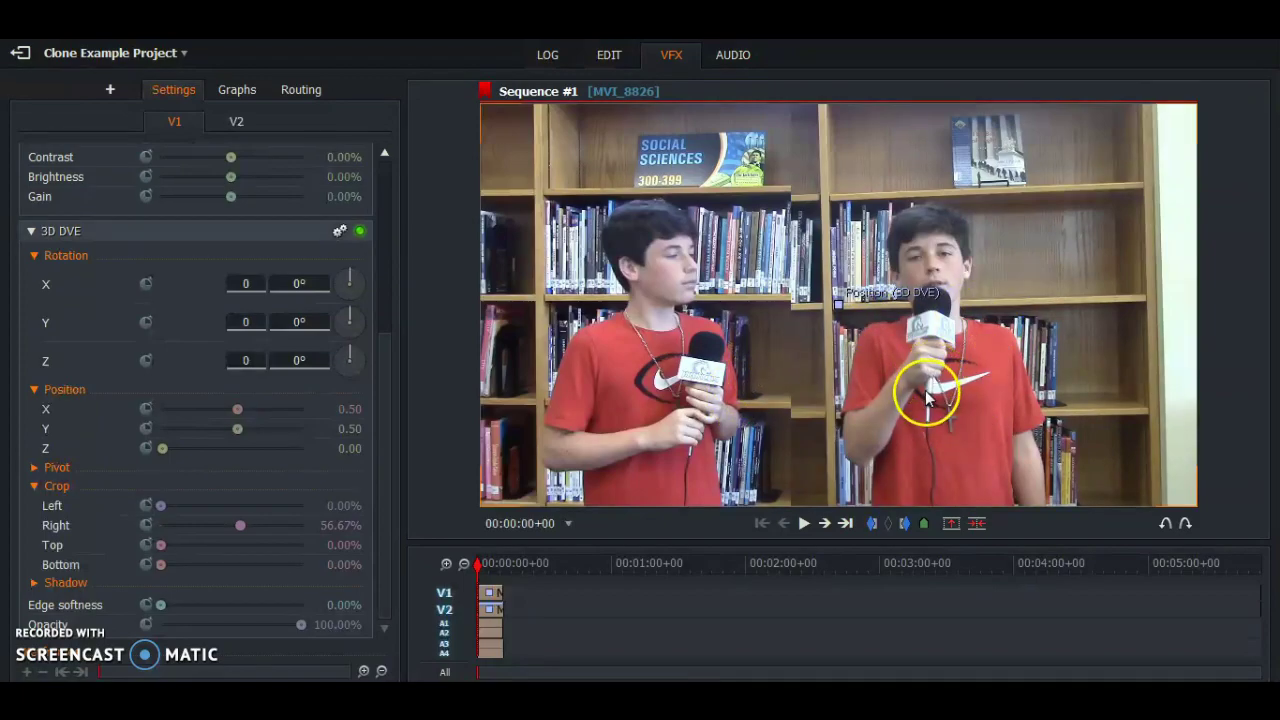